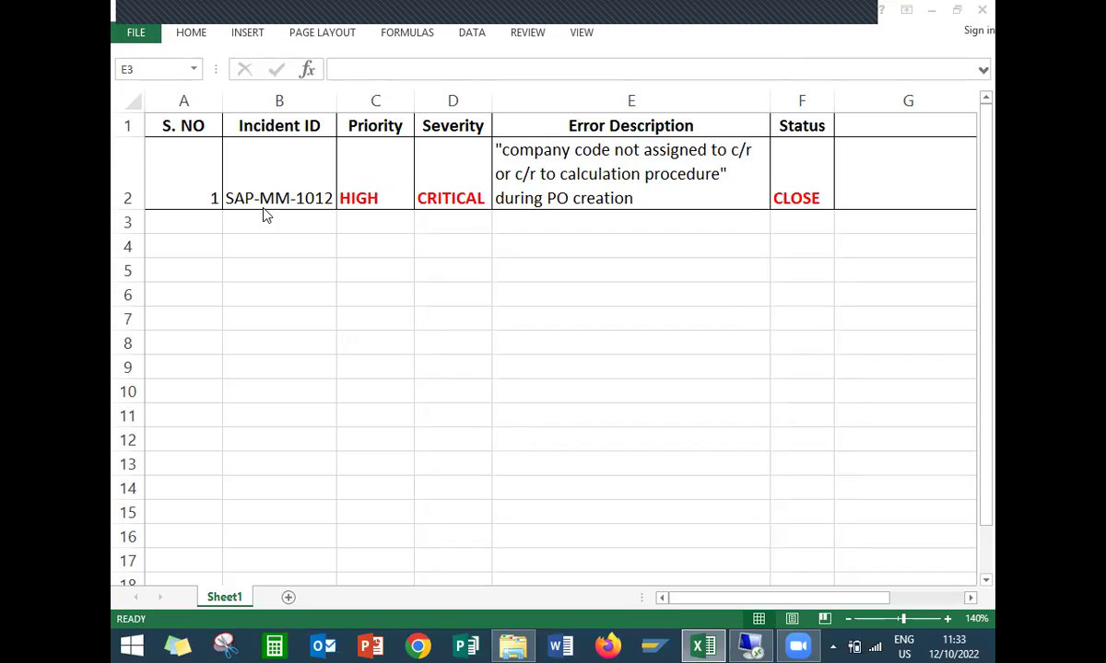
- Review SAP-MM-1012's priority, severity, description and CLOSE status in row 2, then switch to SAP
{"action": "left_click", "coordinate": [295, 171]}
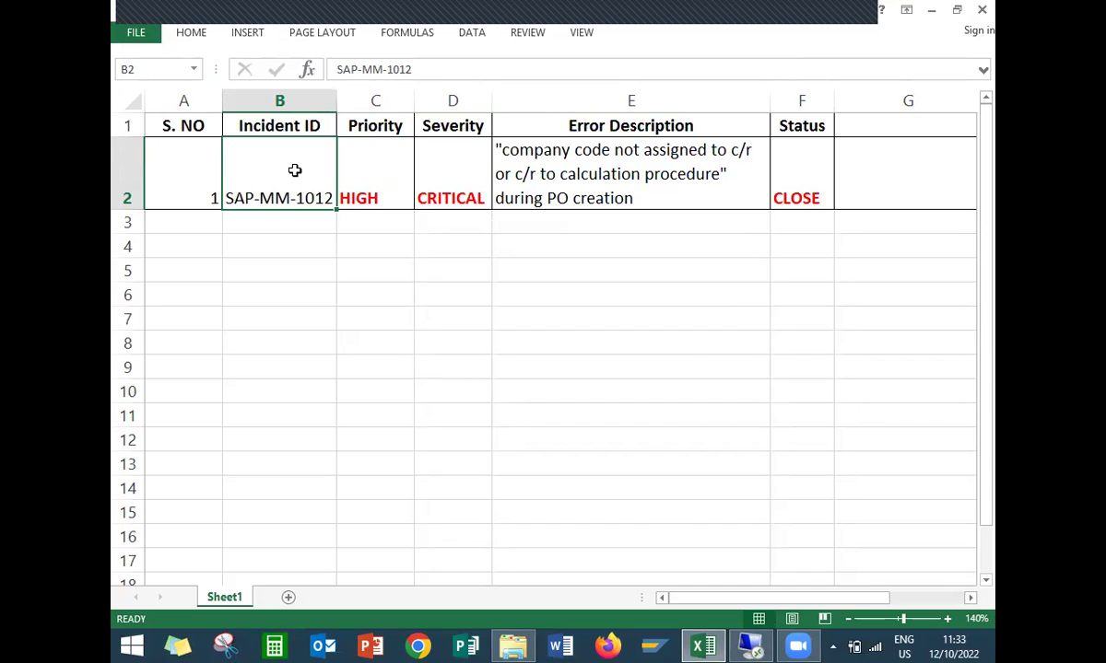
{"action": "left_click", "coordinate": [358, 172]}
{"action": "left_click", "coordinate": [445, 187]}
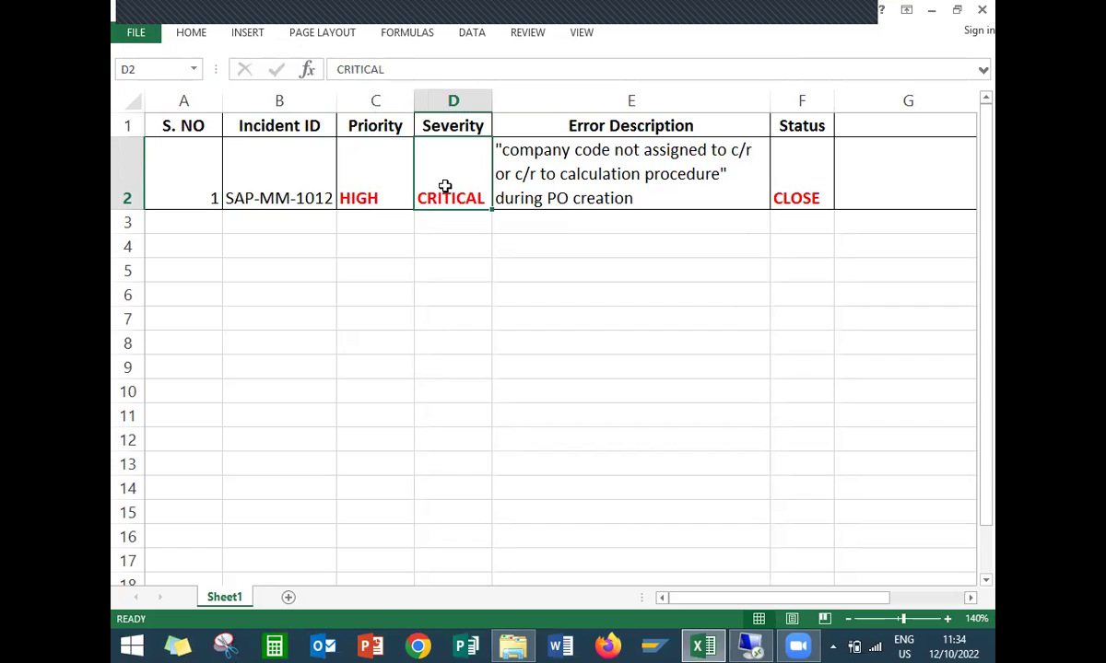
{"action": "left_click", "coordinate": [589, 188]}
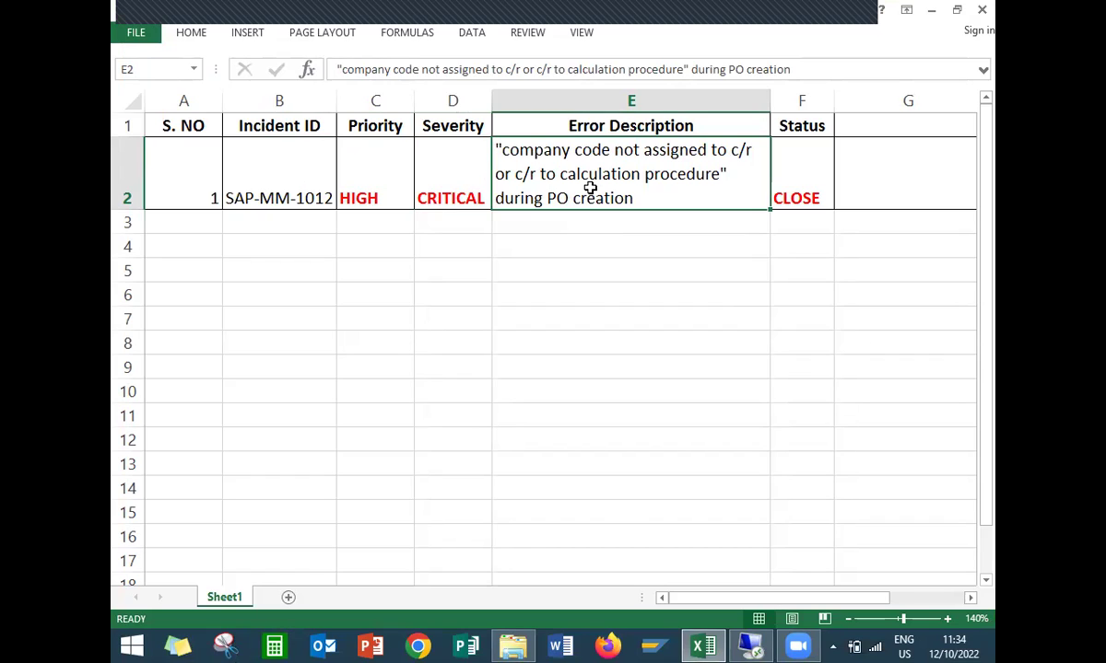
{"action": "left_click", "coordinate": [802, 169]}
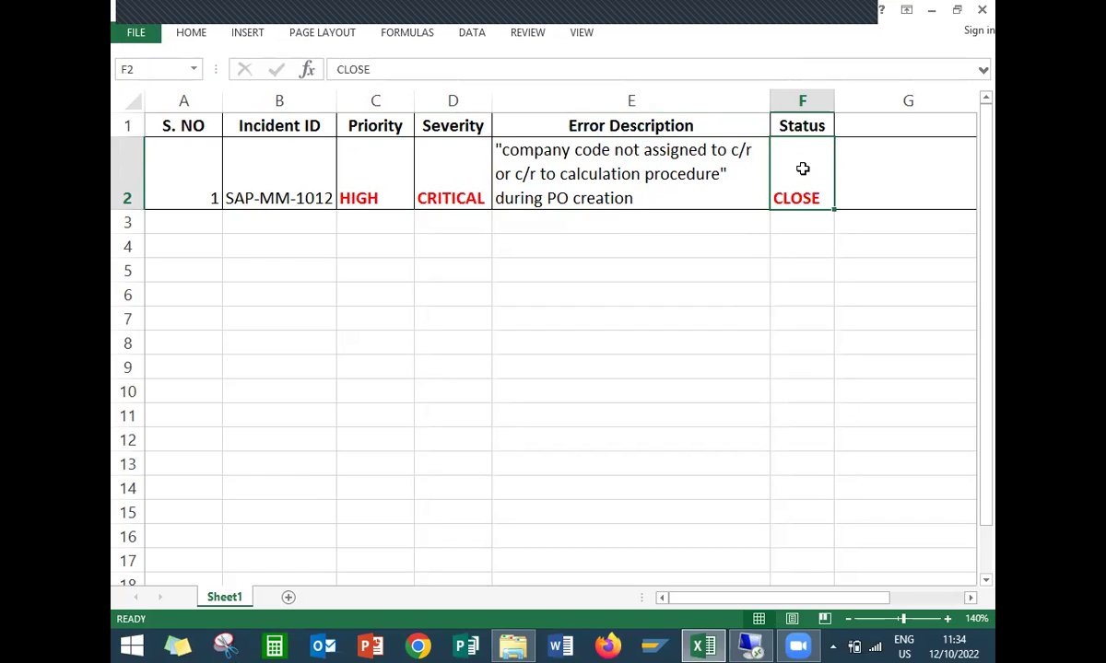
{"action": "left_click", "coordinate": [751, 646]}
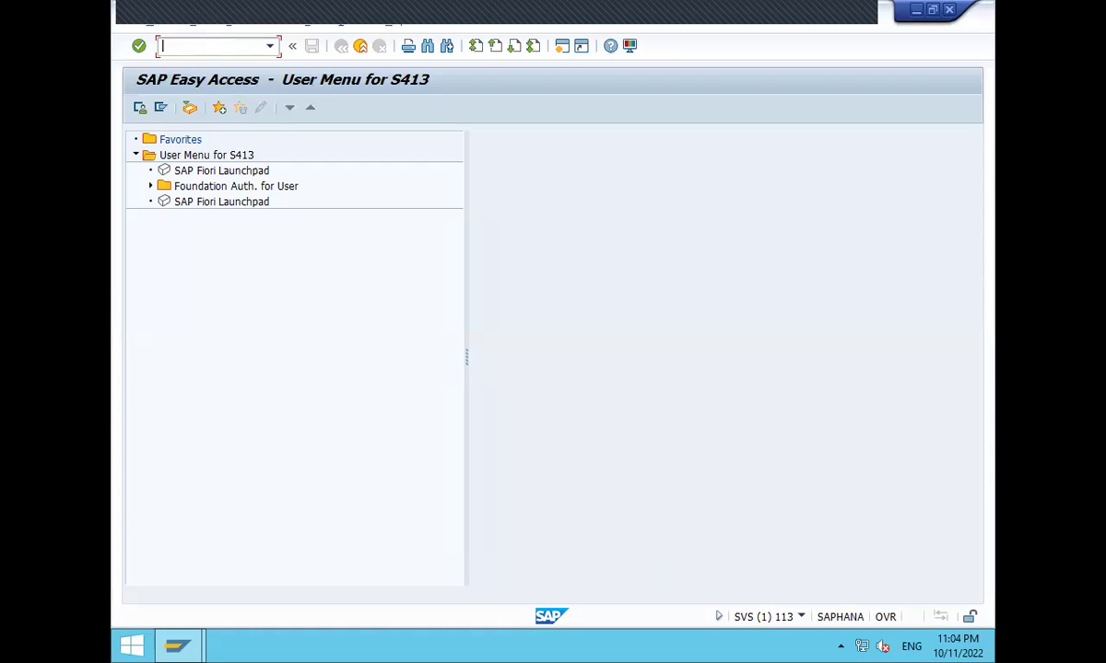
{"action": "type", "text": "miro"}
{"action": "key", "text": "Return"}
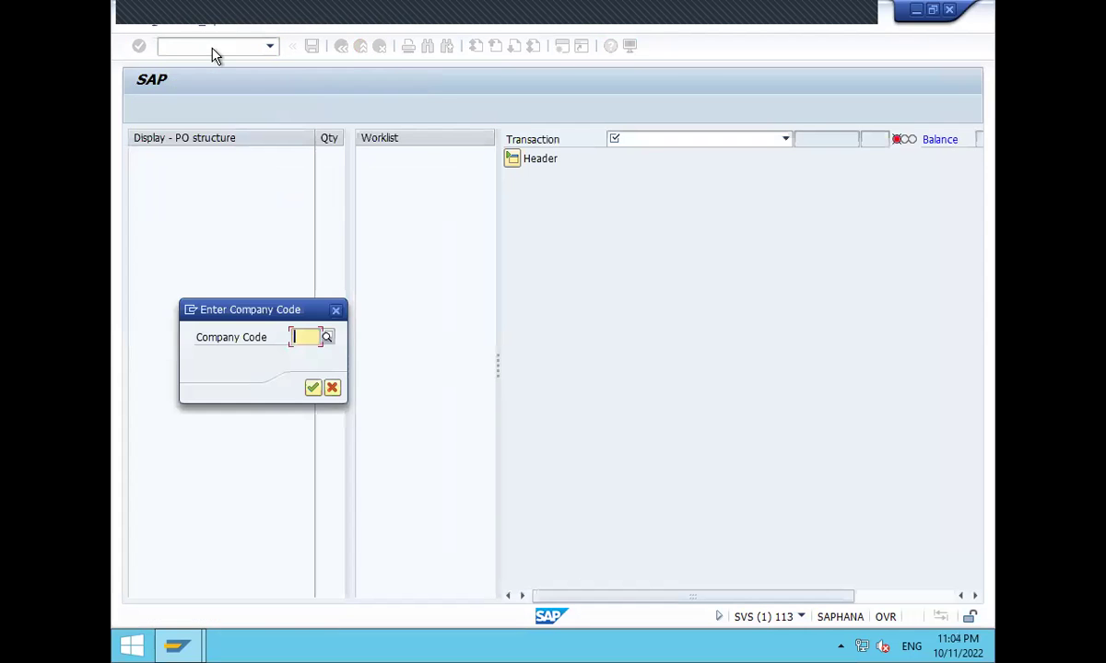
{"action": "type", "text": "8K02"}
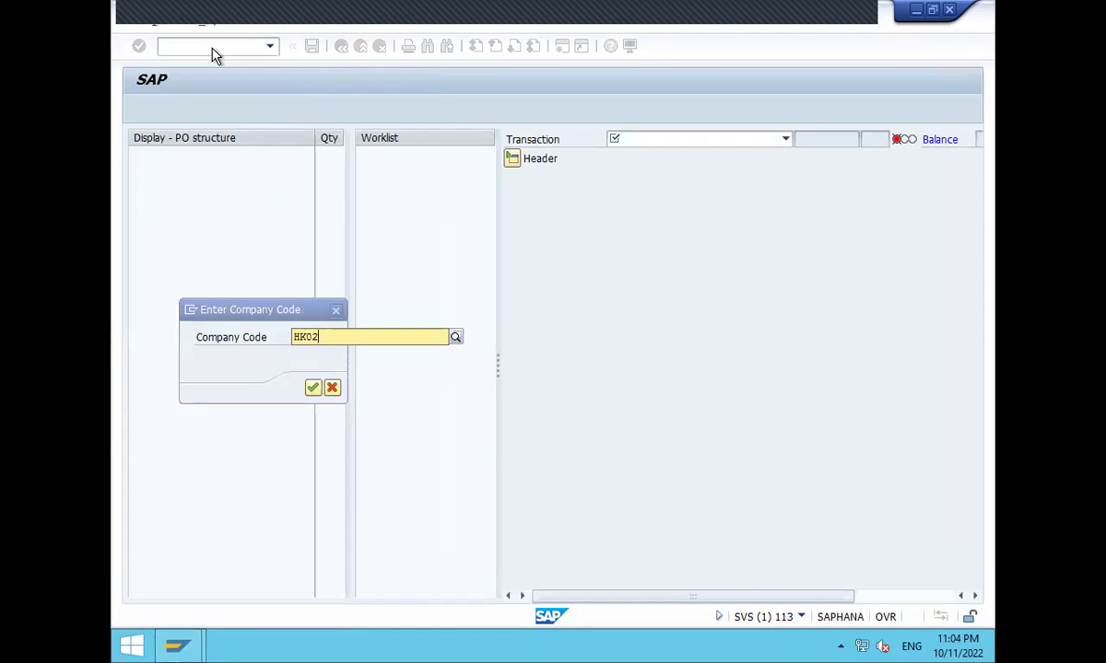
{"action": "key", "text": "Return"}
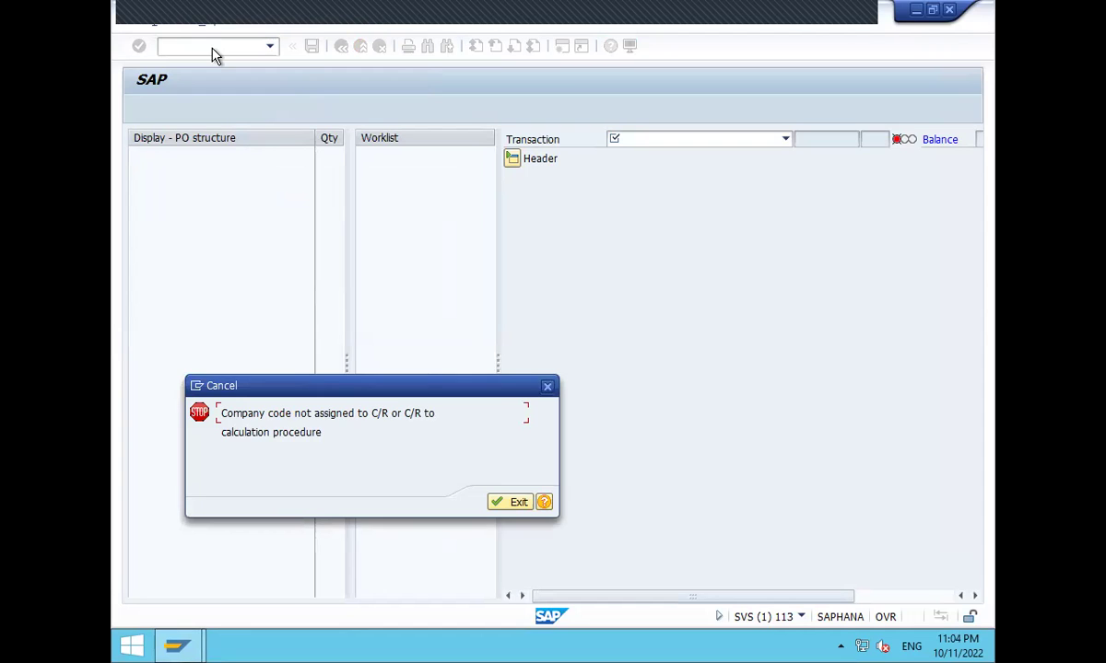
{"action": "left_click", "coordinate": [517, 503]}
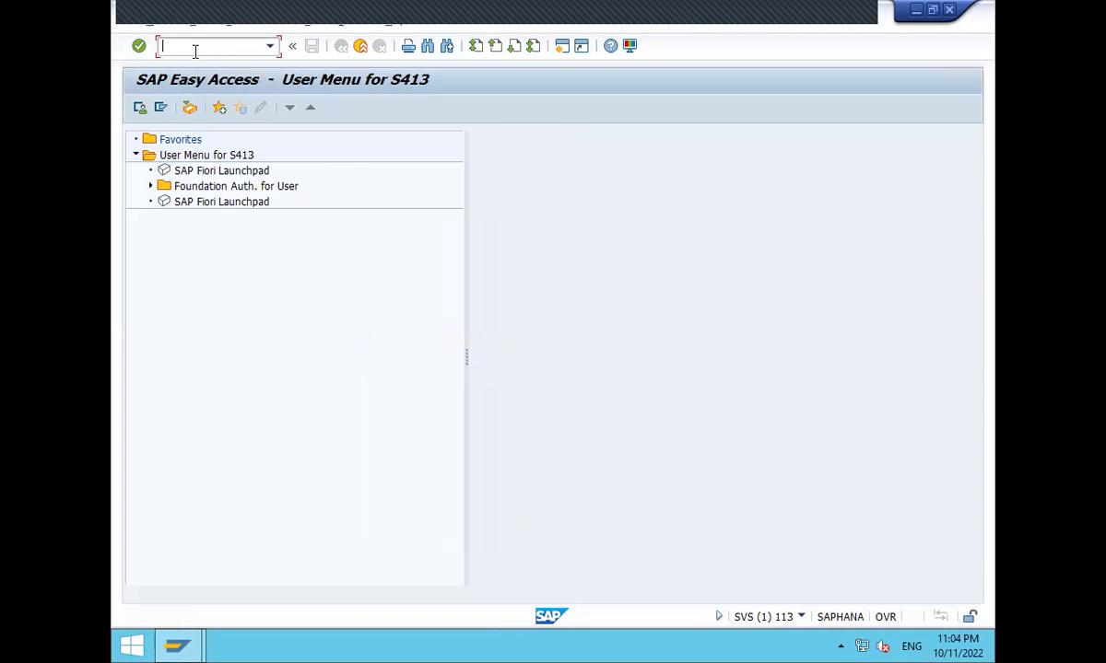
{"action": "type", "text": "ME21N"}
{"action": "key", "text": "Return"}
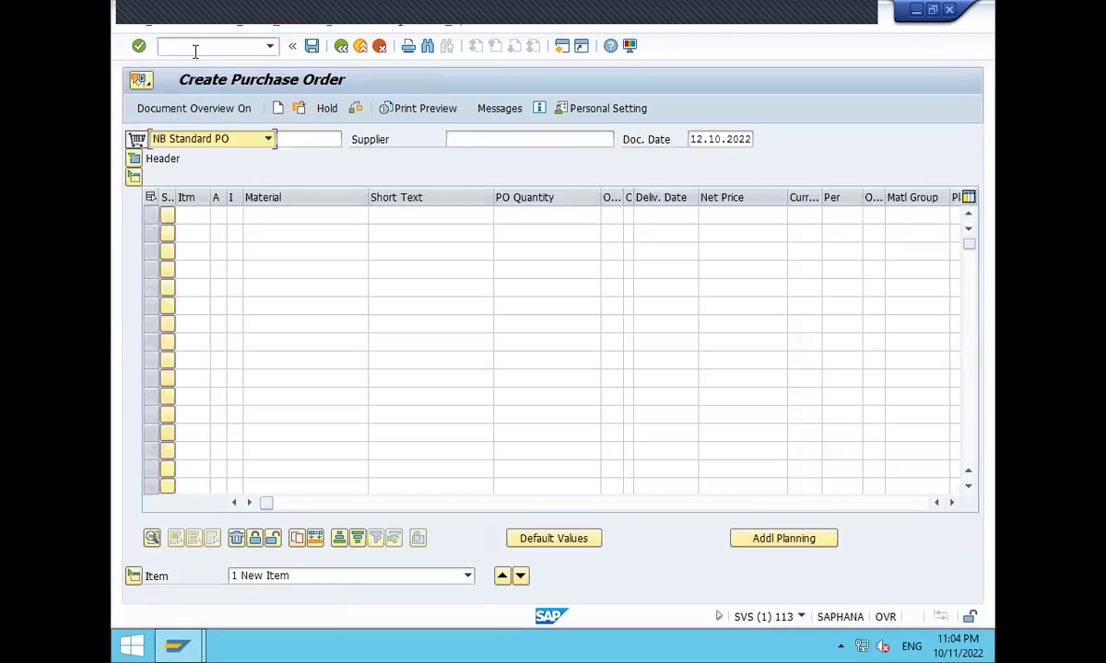
{"action": "left_click", "coordinate": [487, 143]}
{"action": "left_click", "coordinate": [487, 154]}
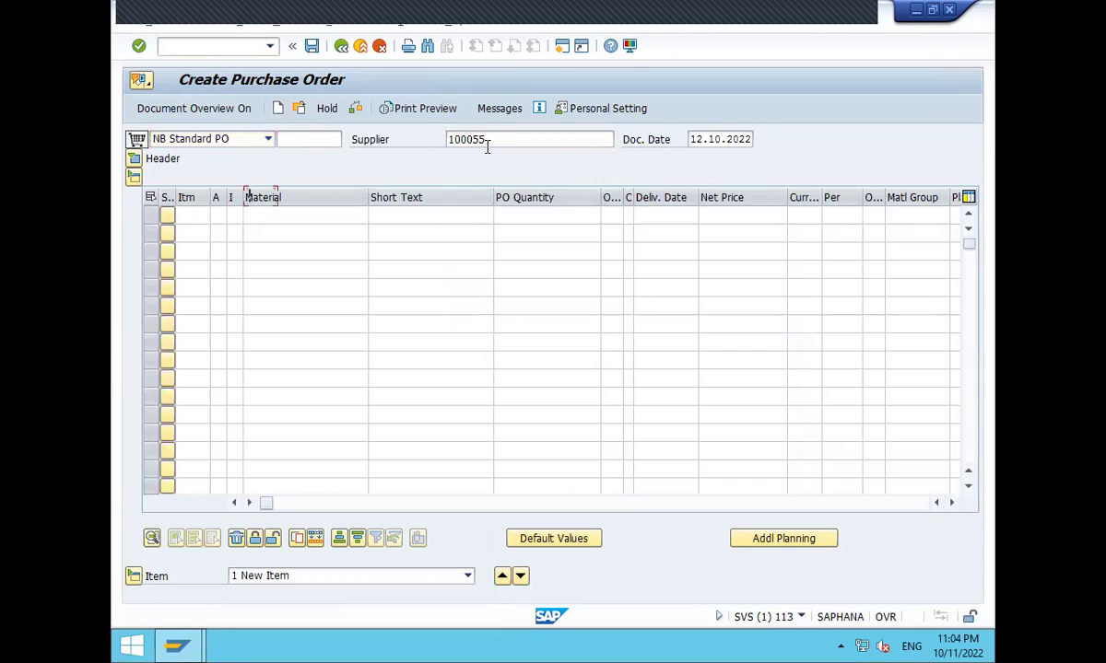
{"action": "key", "text": "Return"}
{"action": "key", "text": "Return"}
{"action": "key", "text": "BackSpace"}
{"action": "key", "text": "Return"}
{"action": "key", "text": "Tab"}
{"action": "key", "text": "Return"}
{"action": "left_click", "coordinate": [298, 385]}
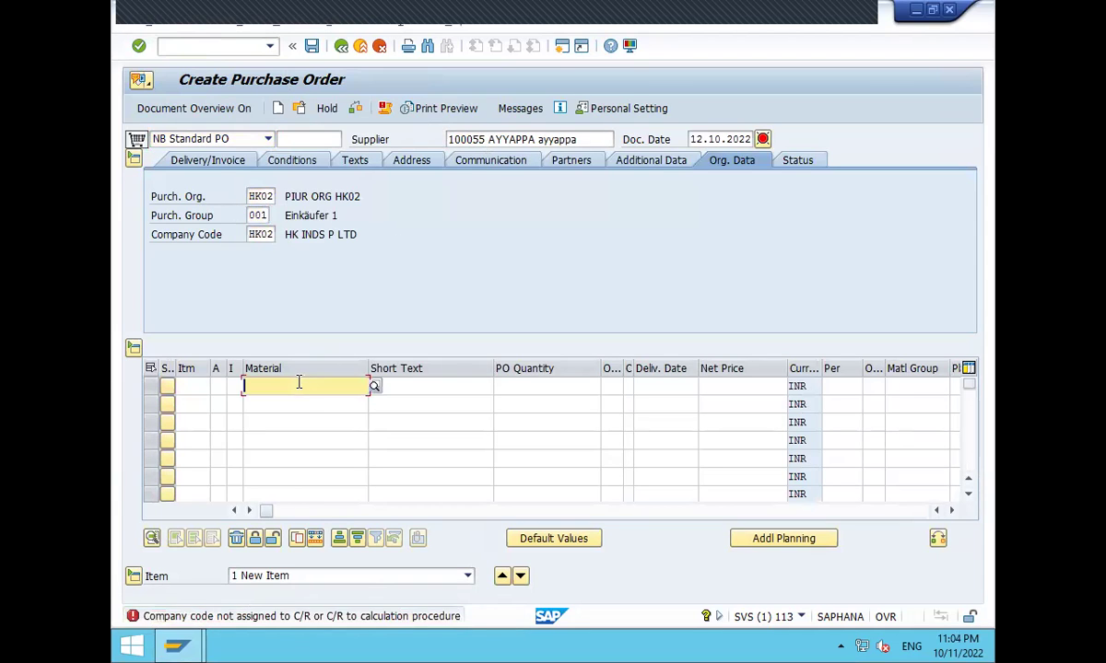
{"action": "left_click", "coordinate": [341, 619]}
{"action": "left_click", "coordinate": [341, 618]}
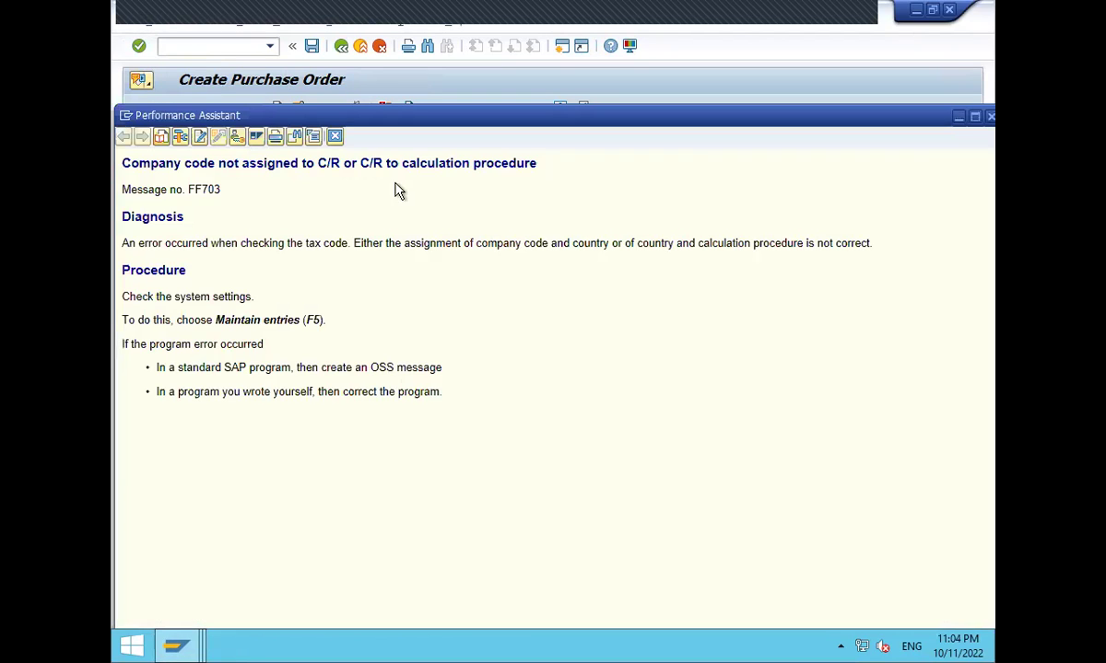
{"action": "triple_click", "coordinate": [398, 164]}
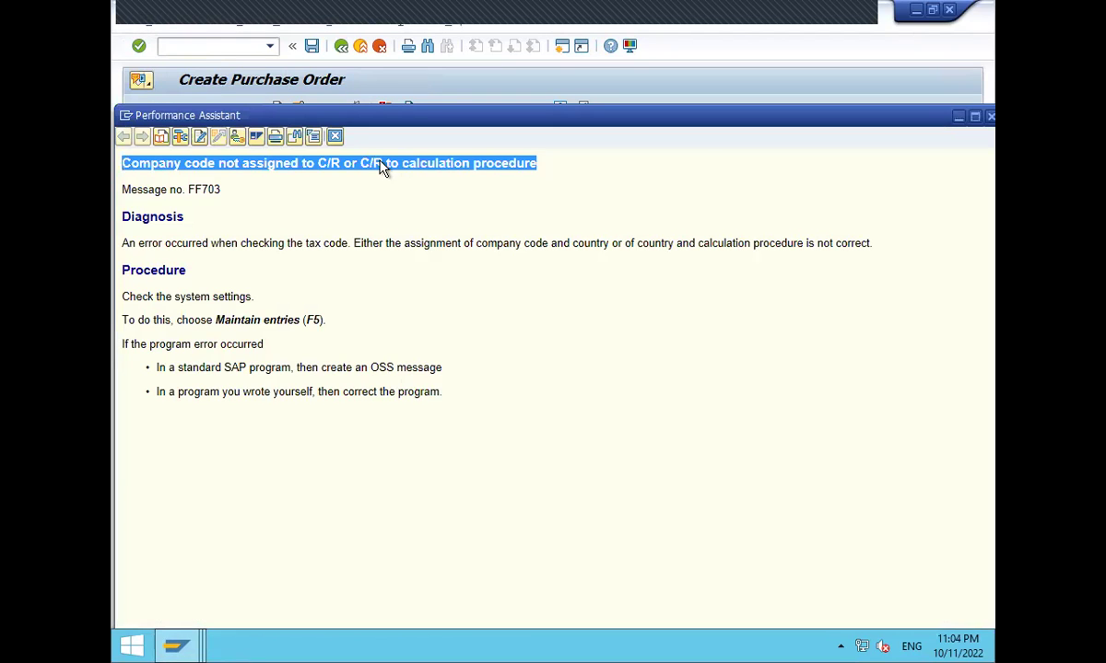
{"action": "left_click", "coordinate": [334, 136]}
{"action": "left_click", "coordinate": [245, 51]}
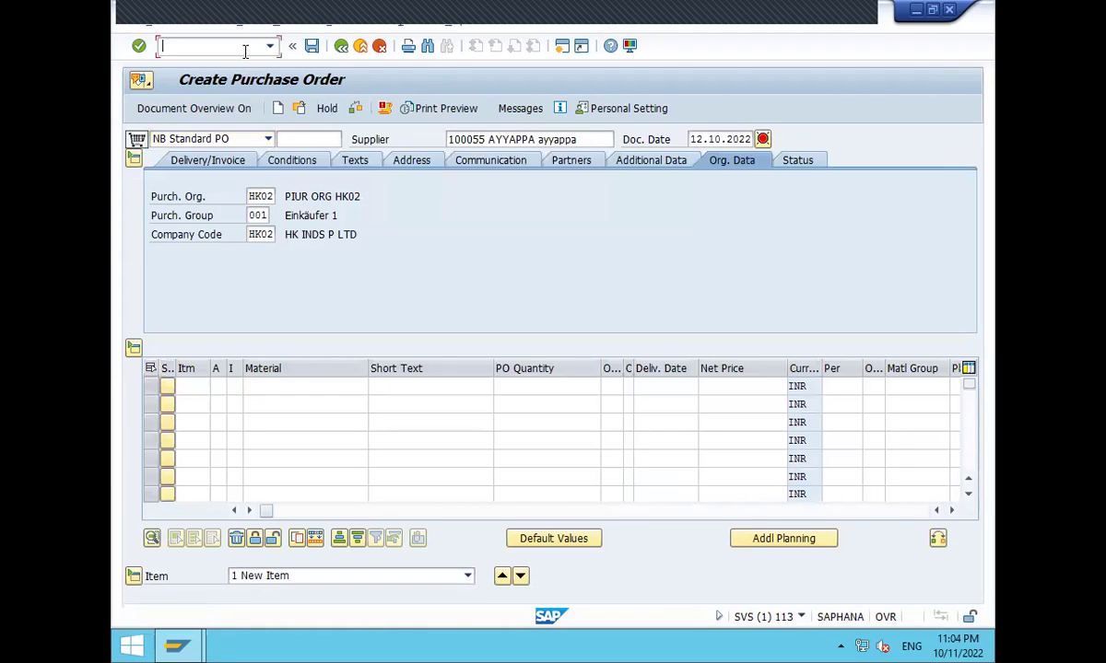
{"action": "type", "text": "/n"}
{"action": "key", "text": "Return"}
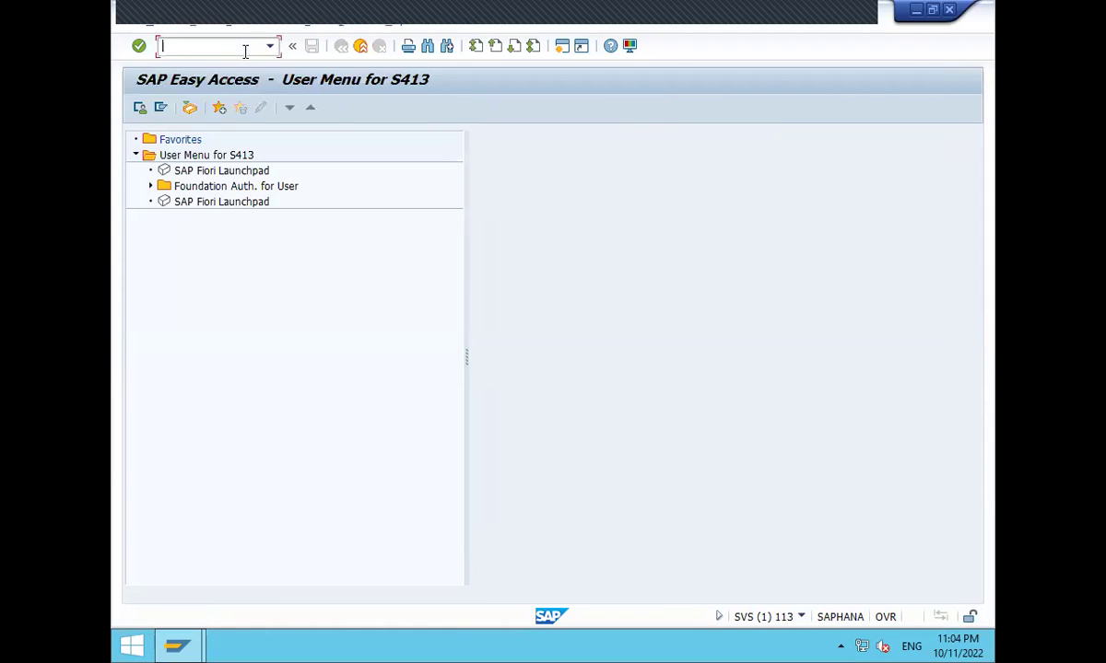
- Run SPRO and expand the Reference IMG to Financial Accounting > Global Settings > Tax on Sales/Purchases > Basic Settings
{"action": "type", "text": "SPRO"}
{"action": "key", "text": "Return"}
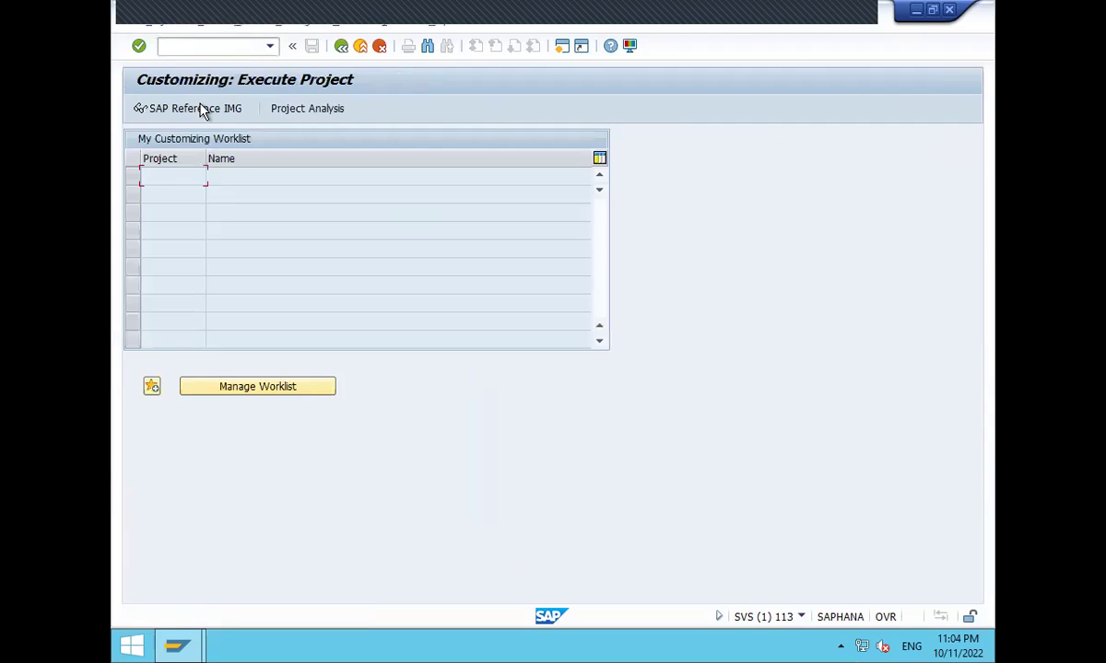
{"action": "left_click", "coordinate": [197, 109]}
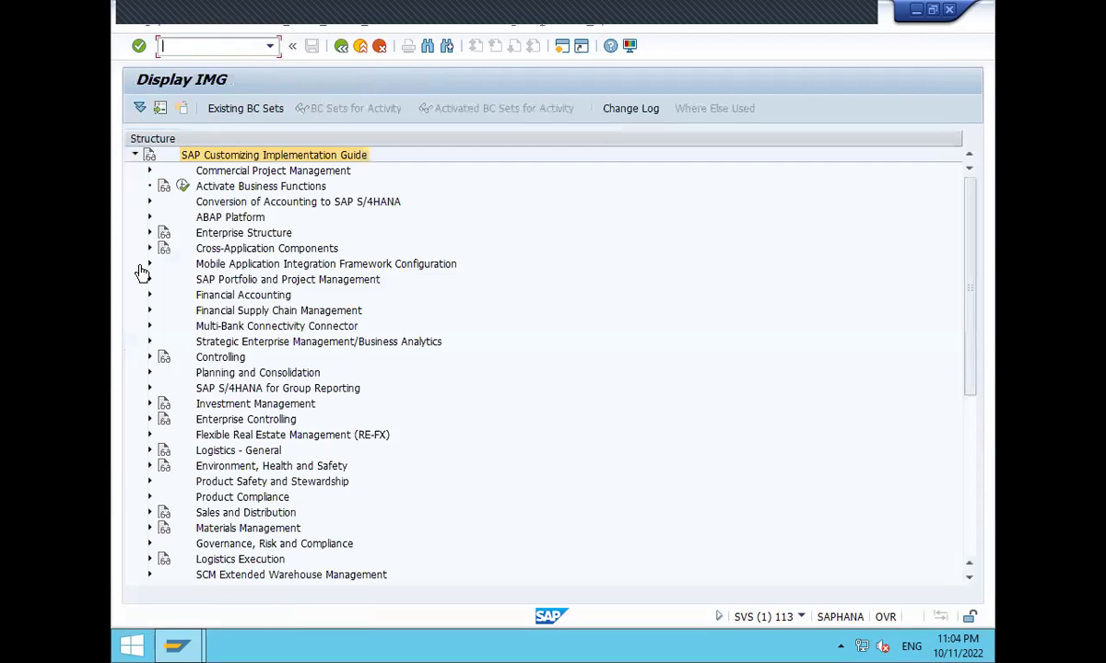
{"action": "left_click", "coordinate": [151, 295]}
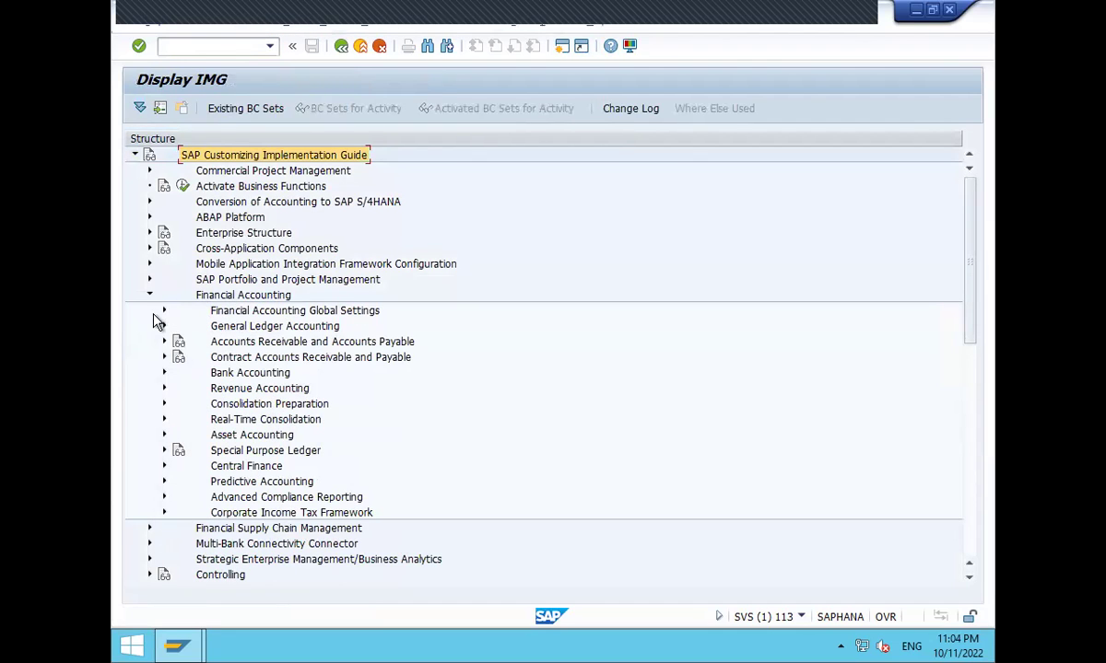
{"action": "left_click", "coordinate": [164, 313]}
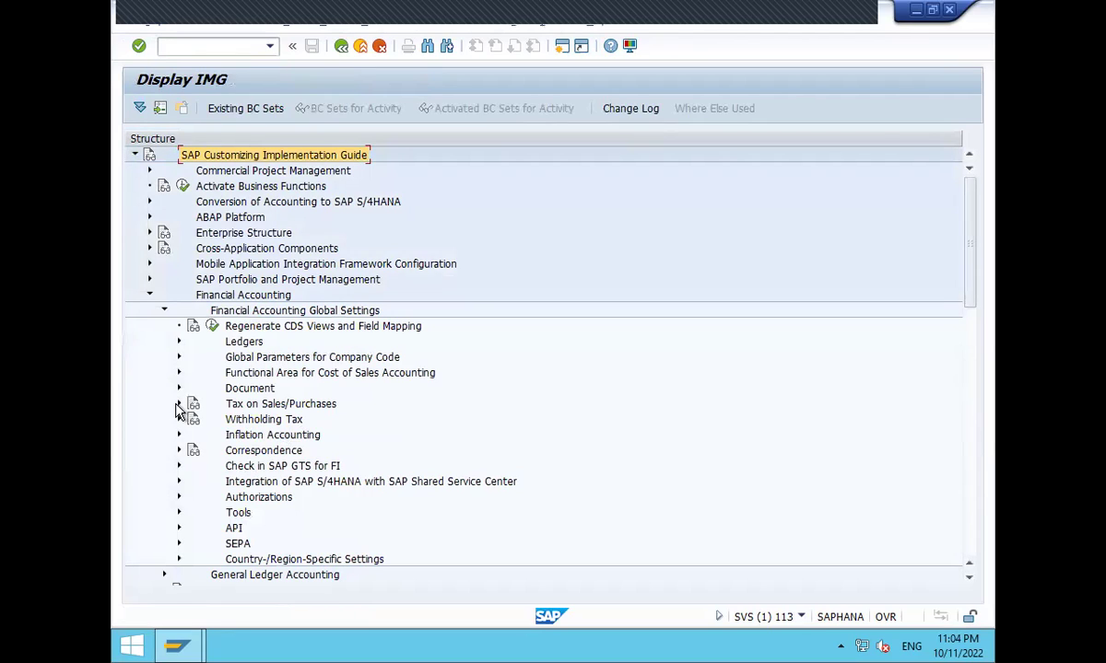
{"action": "left_click", "coordinate": [178, 406]}
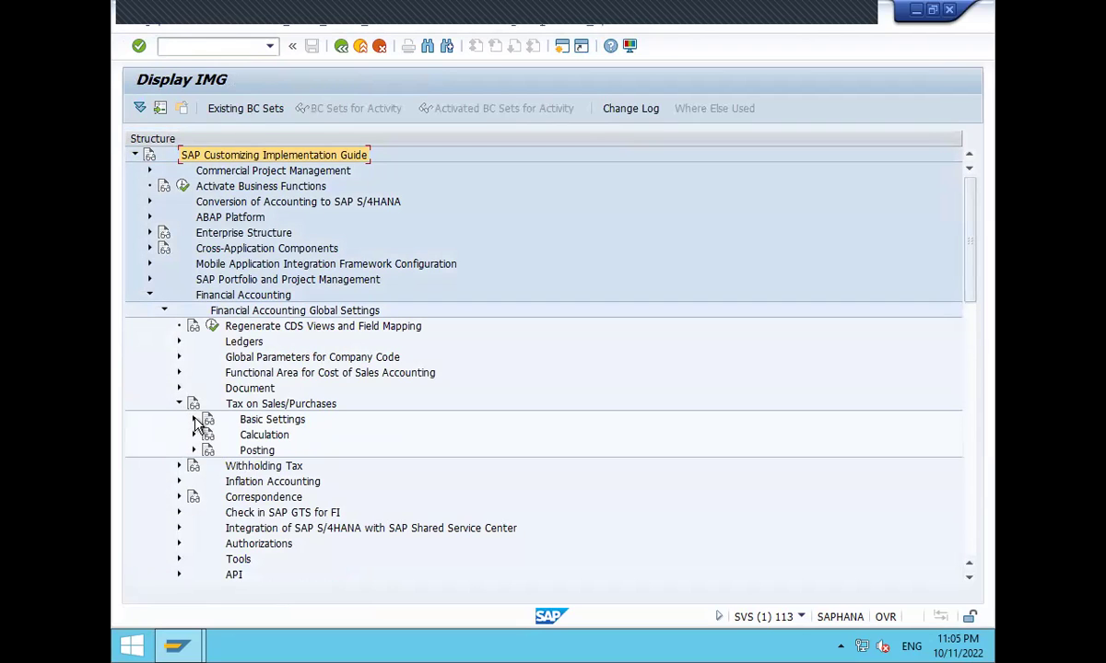
{"action": "left_click", "coordinate": [194, 421]}
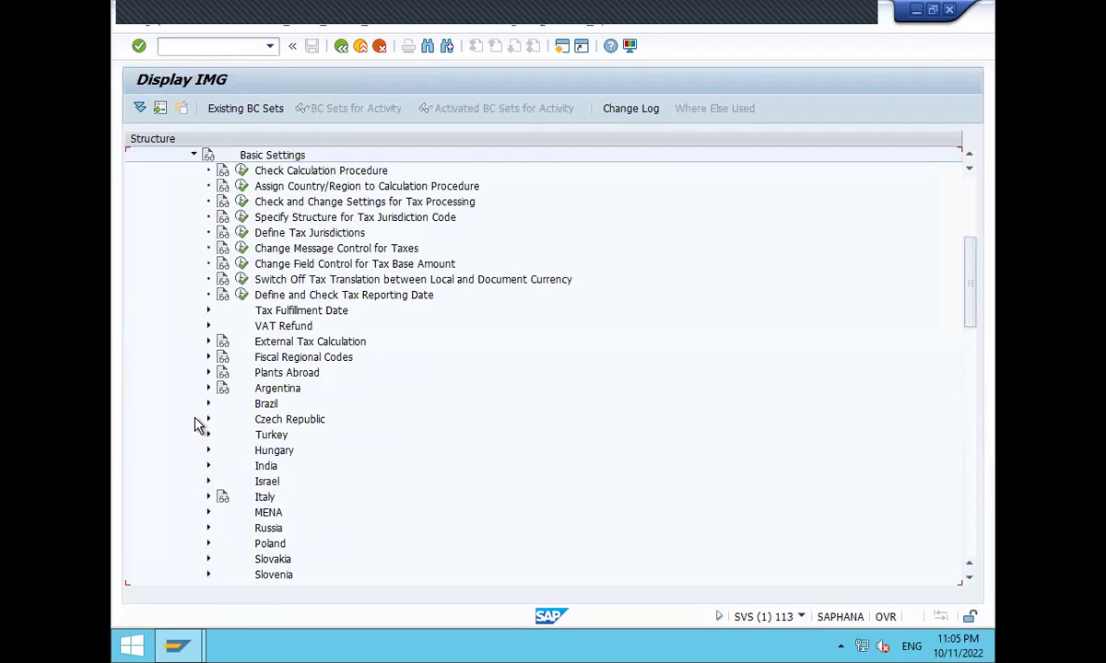
- Open Define Procedures, position to TAXINN and review its control steps
{"action": "left_click", "coordinate": [240, 171]}
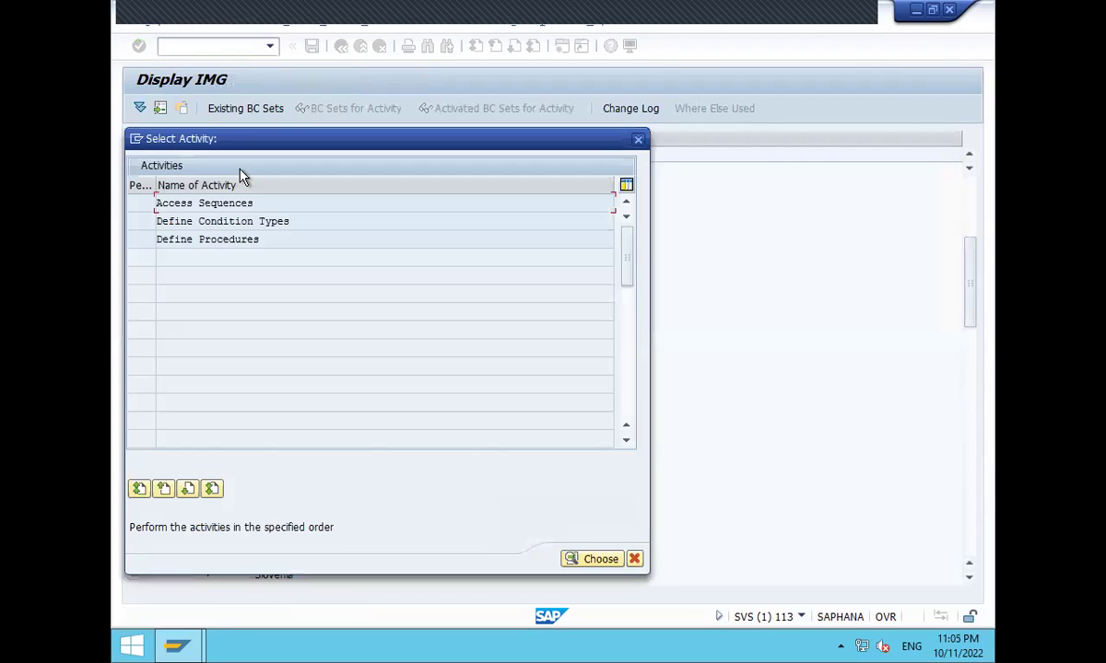
{"action": "double_click", "coordinate": [240, 239]}
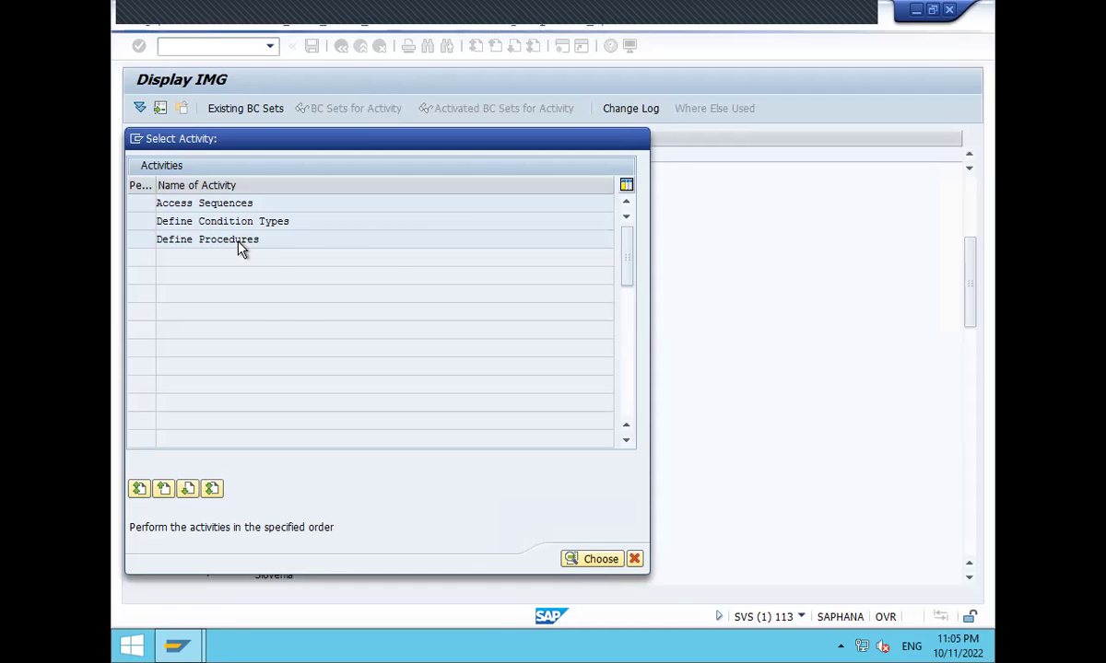
{"action": "left_click", "coordinate": [461, 580]}
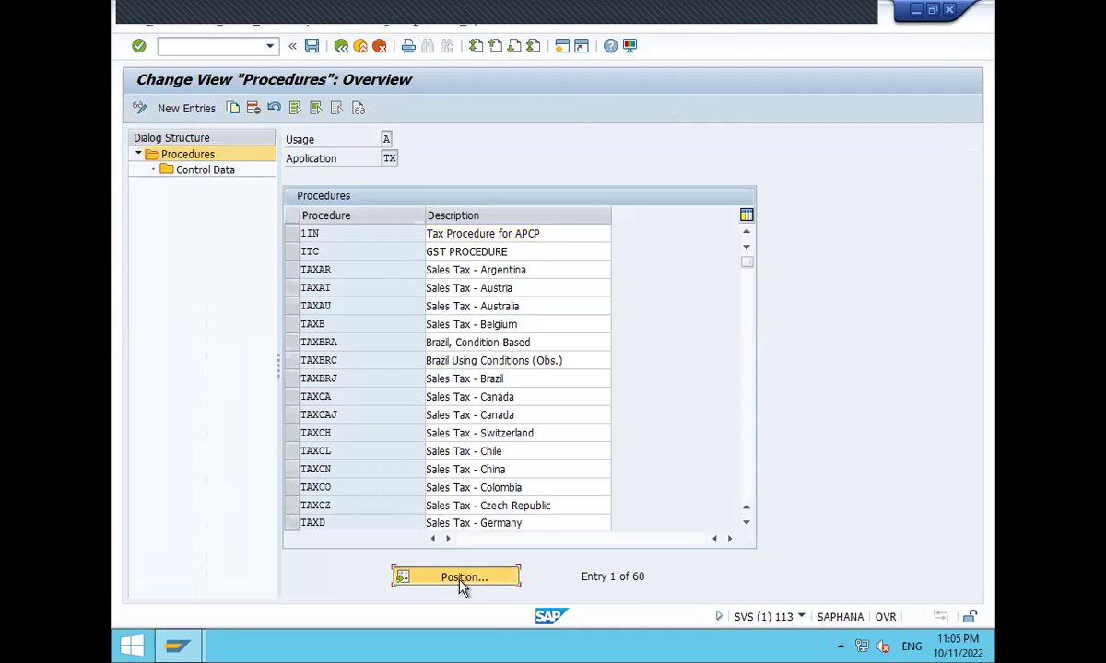
{"action": "type", "text": "TAXIN"}
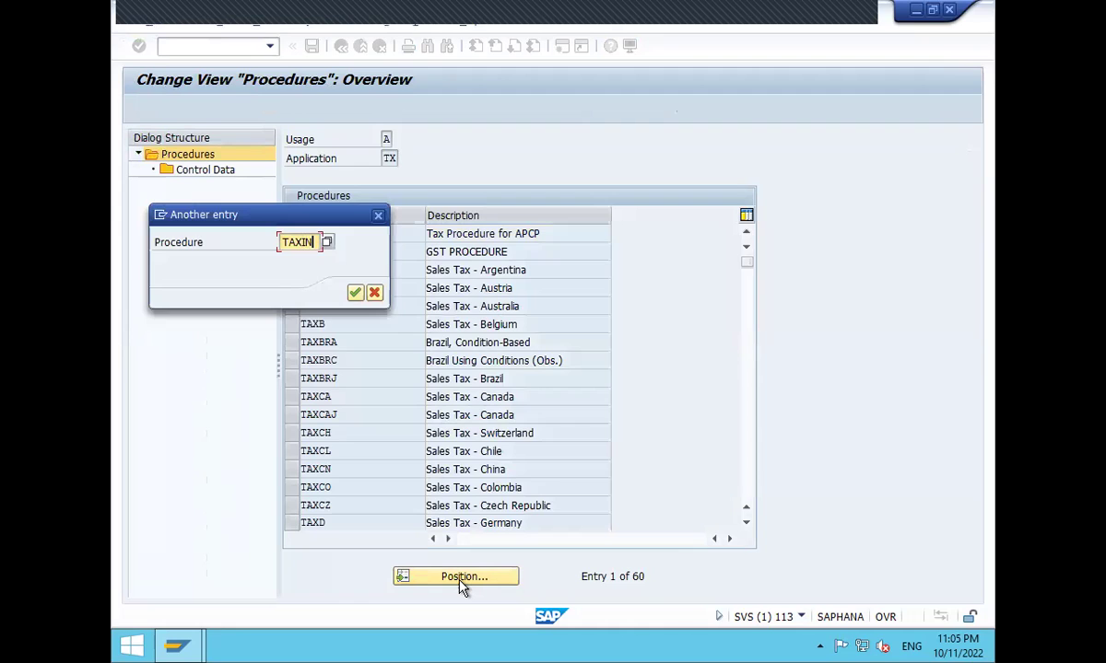
{"action": "key", "text": "Return"}
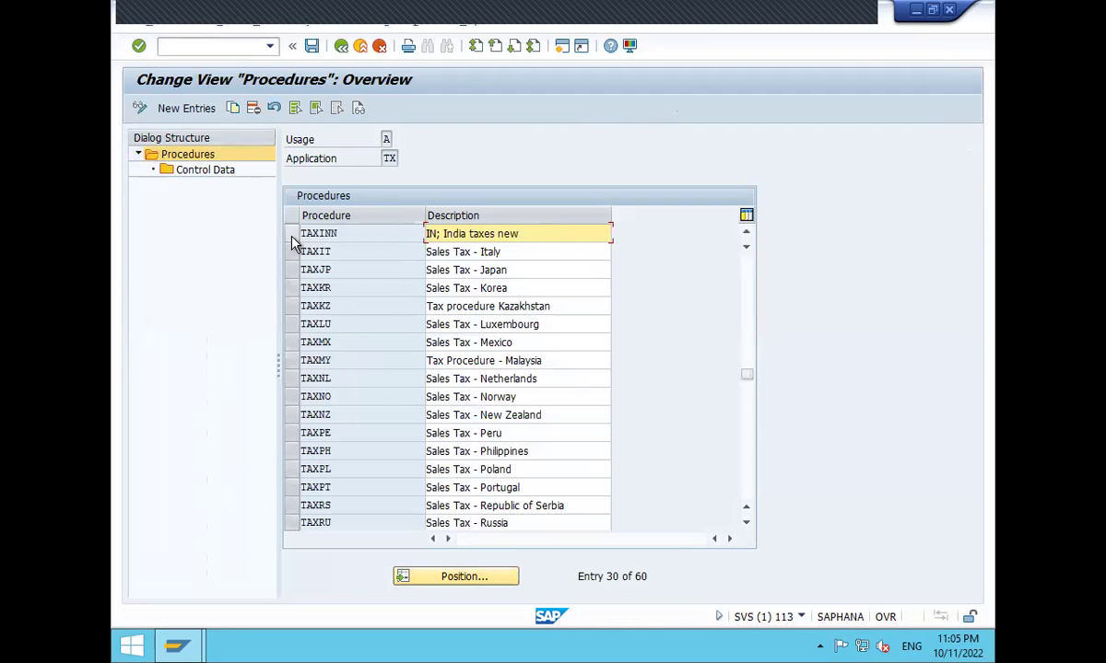
{"action": "left_click", "coordinate": [292, 236]}
{"action": "left_click", "coordinate": [220, 175]}
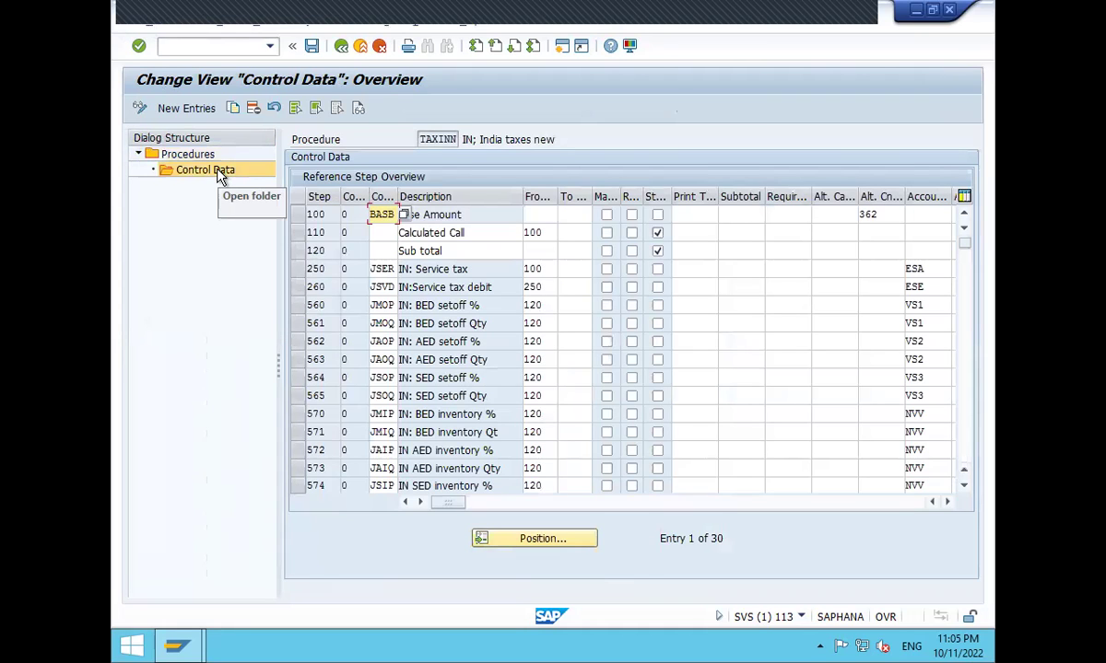
{"action": "left_click", "coordinate": [343, 51]}
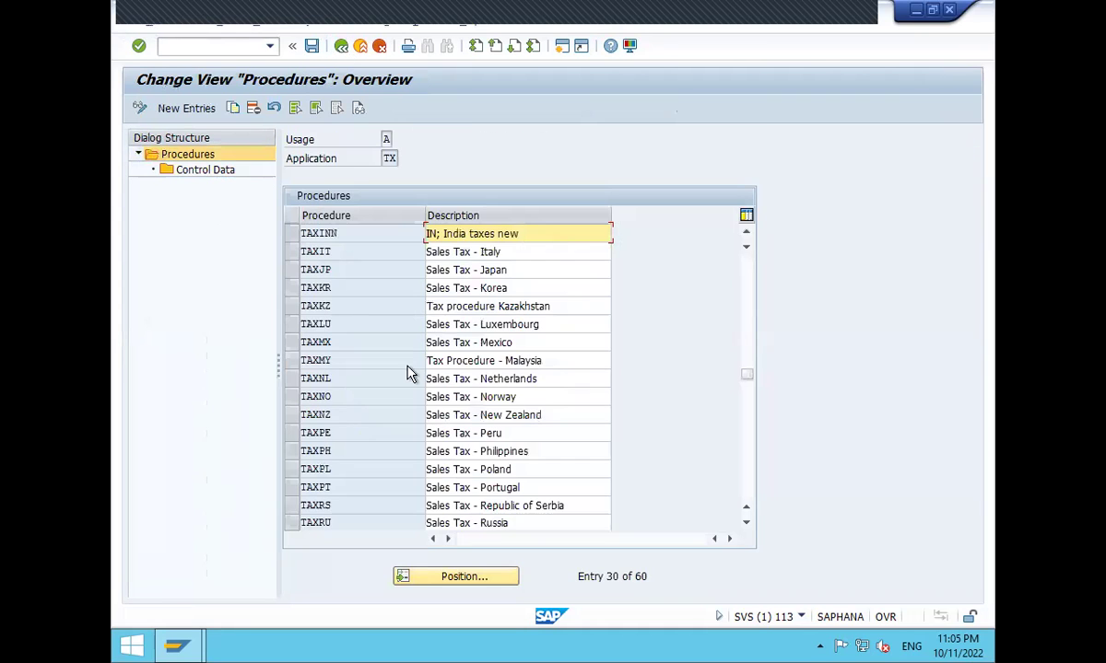
- Review TAXIN's control steps, including MWVS in step 20 and Base Amount, then exit
{"action": "left_click", "coordinate": [747, 232]}
{"action": "left_click", "coordinate": [746, 232]}
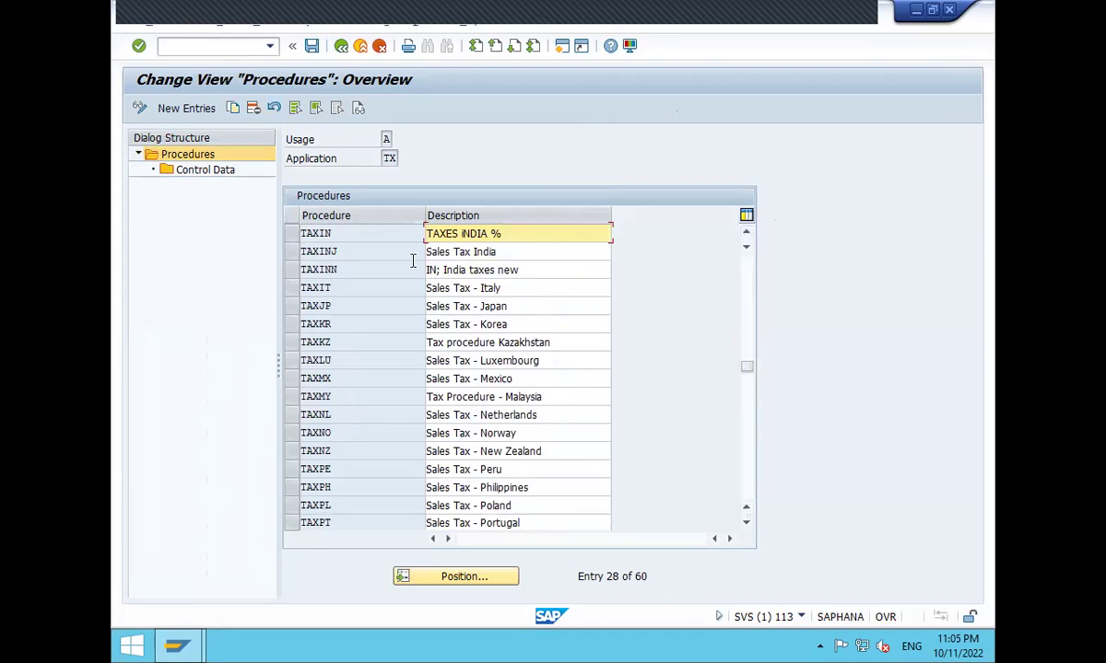
{"action": "left_click", "coordinate": [293, 235]}
{"action": "double_click", "coordinate": [196, 173]}
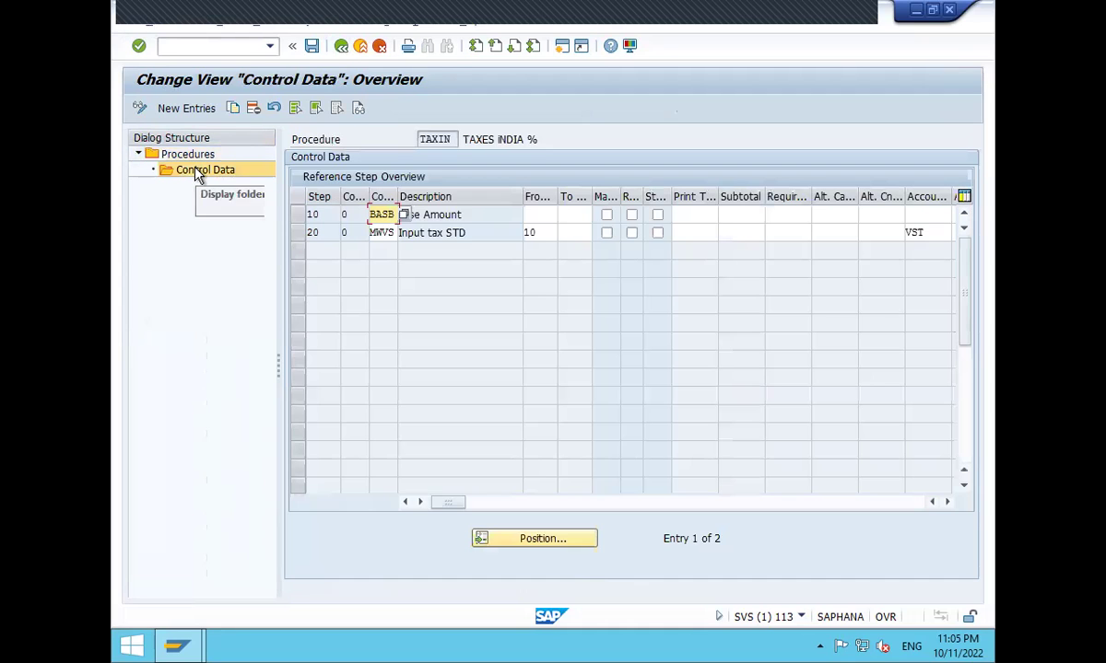
{"action": "double_click", "coordinate": [378, 233]}
{"action": "left_click_drag", "start_coordinate": [463, 214], "coordinate": [387, 214]}
{"action": "left_click_drag", "start_coordinate": [456, 140], "coordinate": [404, 139]}
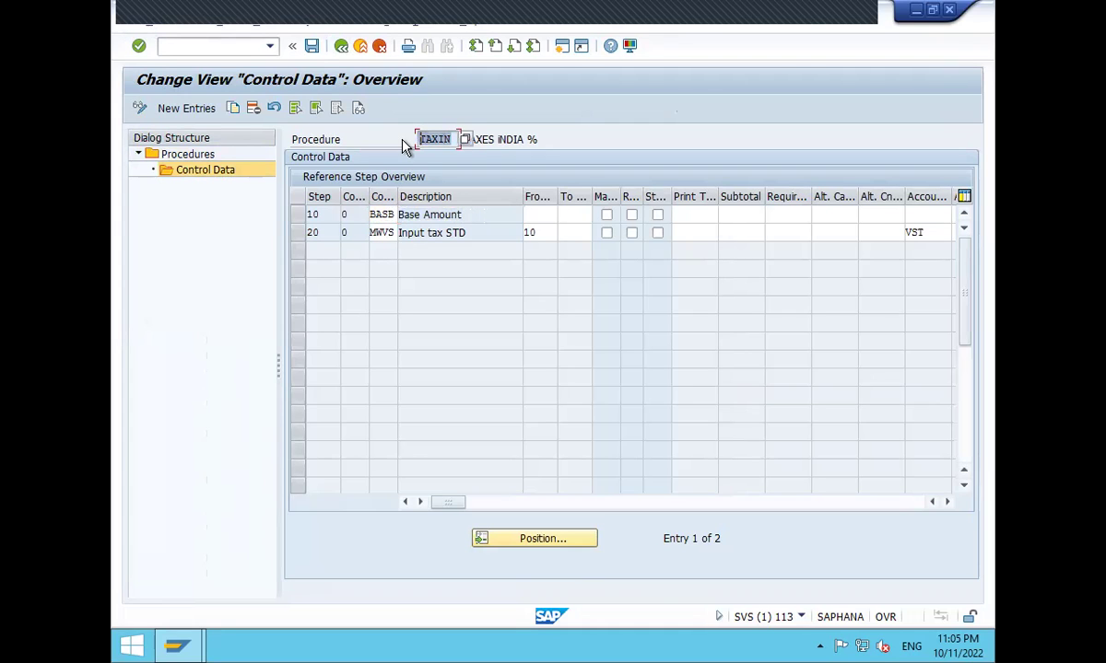
{"action": "left_click", "coordinate": [359, 54]}
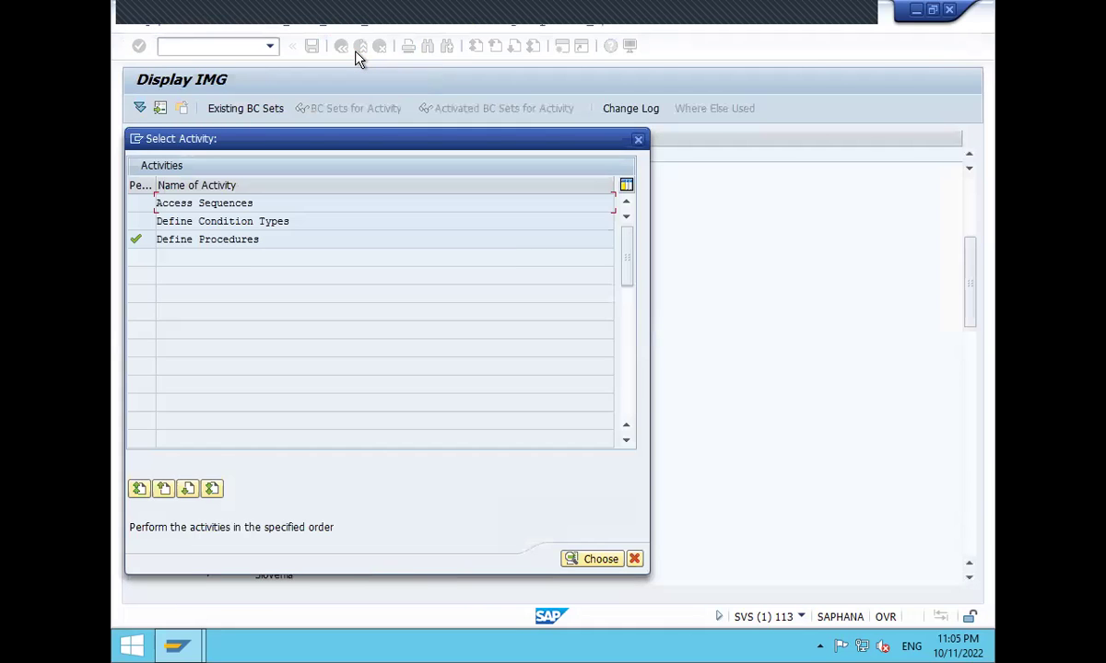
{"action": "key", "text": "Escape"}
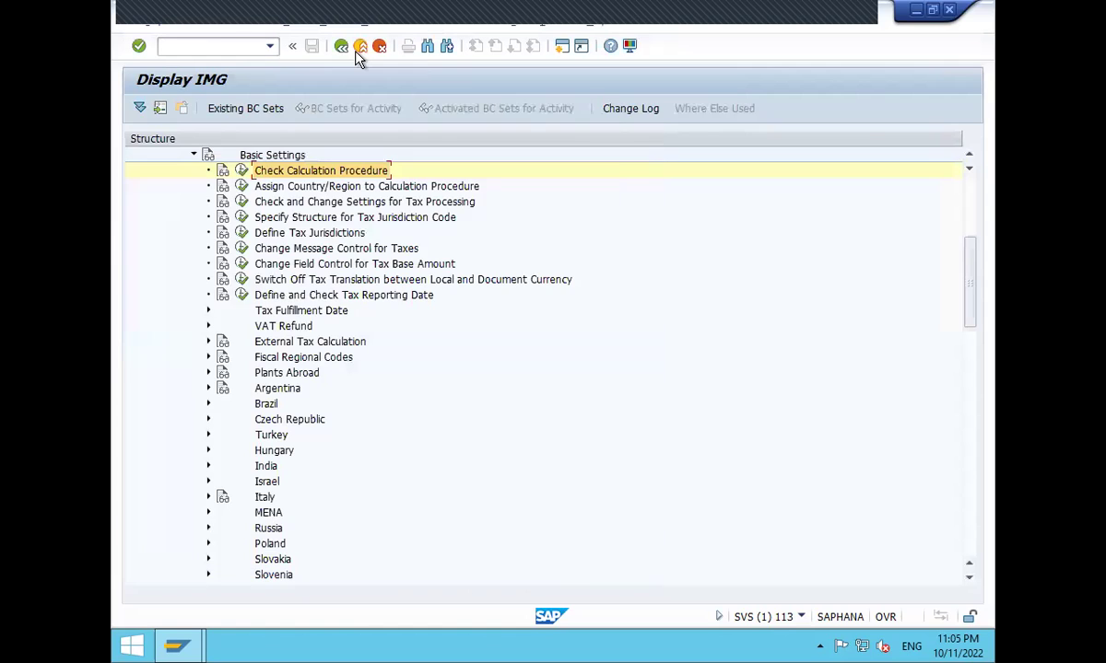
- In Assign Country/Region to Calculation Procedure, set India (IN) to procedure TAXIN
{"action": "left_click", "coordinate": [240, 187]}
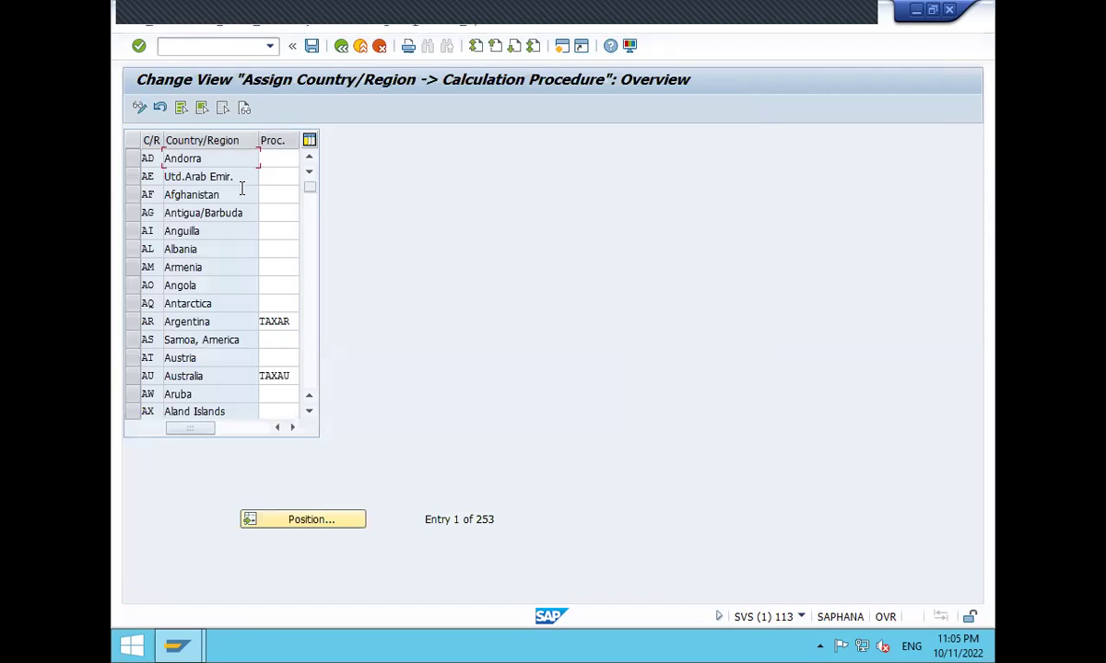
{"action": "left_click", "coordinate": [329, 524]}
{"action": "type", "text": "IN"}
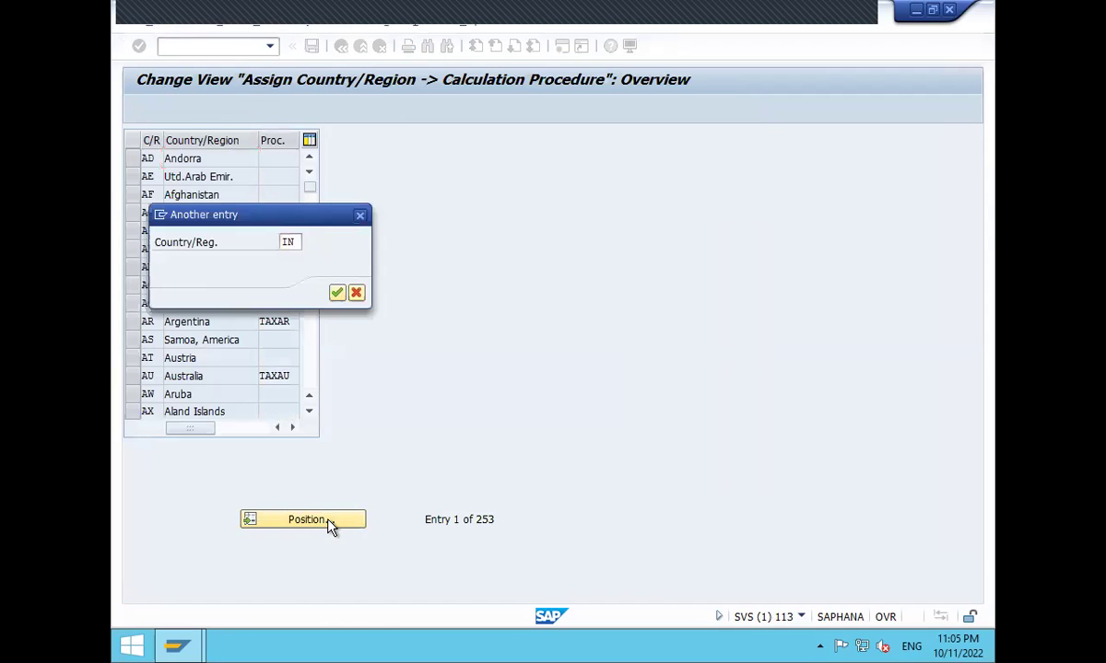
{"action": "key", "text": "Return"}
{"action": "left_click", "coordinate": [273, 160]}
{"action": "type", "text": "TAX"}
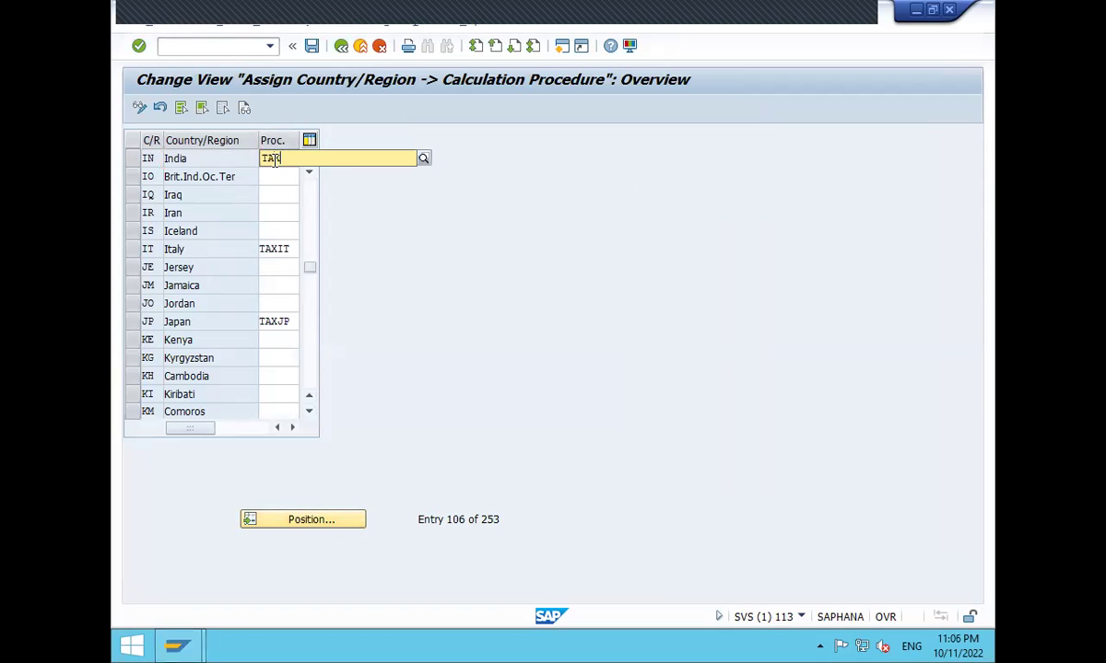
{"action": "type", "text": "IN"}
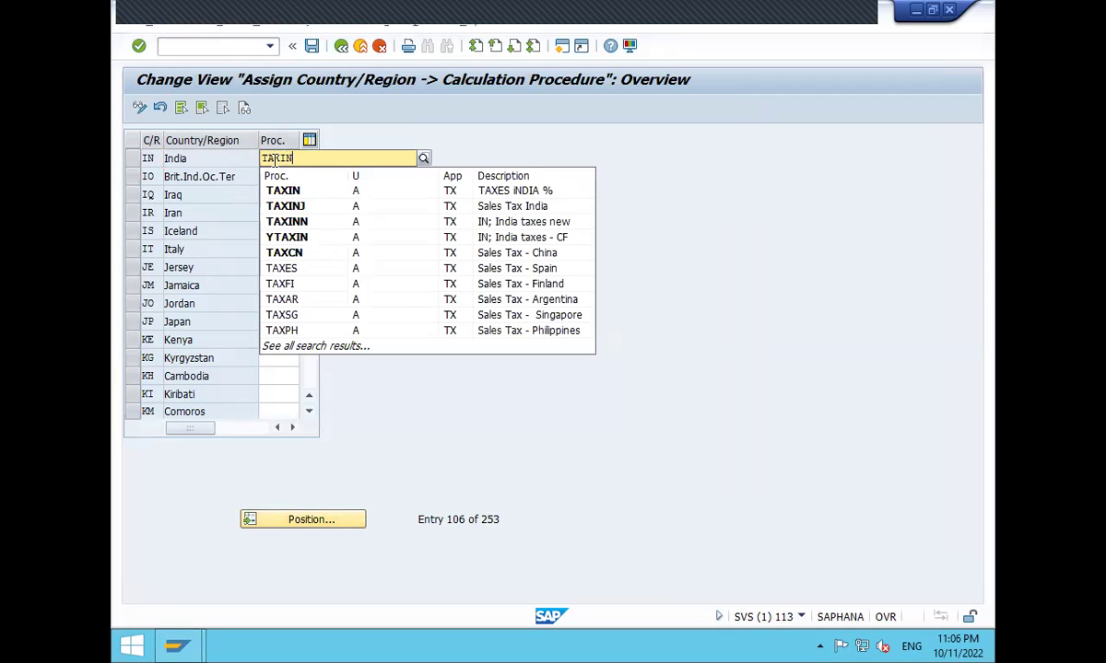
{"action": "key", "text": "Return"}
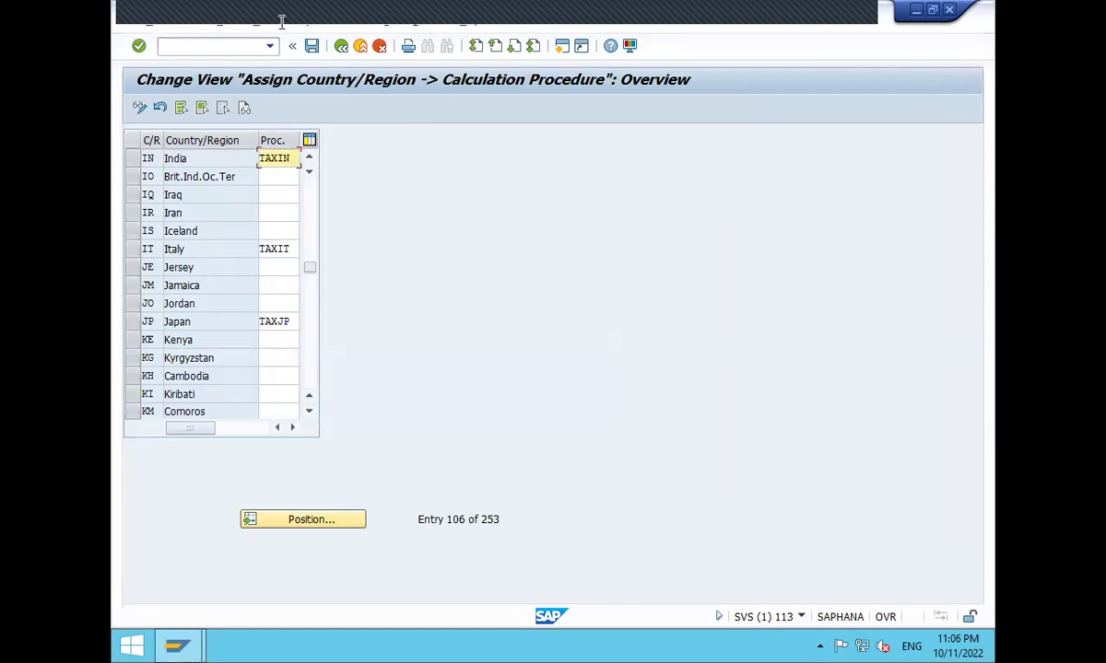
- Save the assignment under a customizing request and return to Basic Settings
{"action": "left_click", "coordinate": [312, 46]}
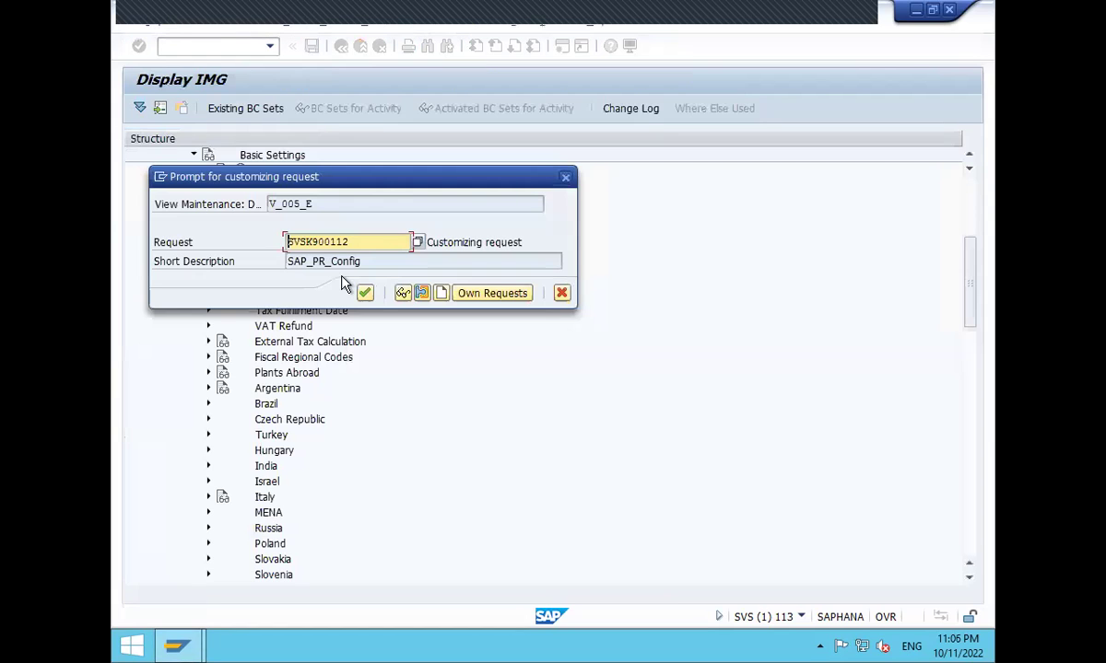
{"action": "left_click", "coordinate": [365, 293]}
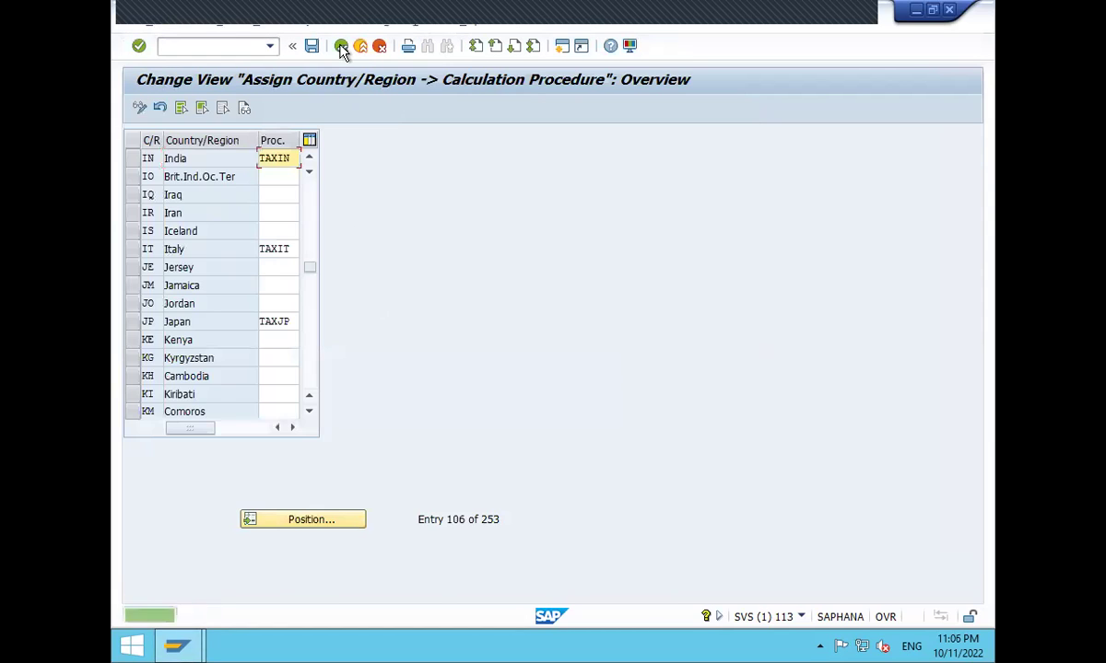
{"action": "left_click", "coordinate": [341, 46]}
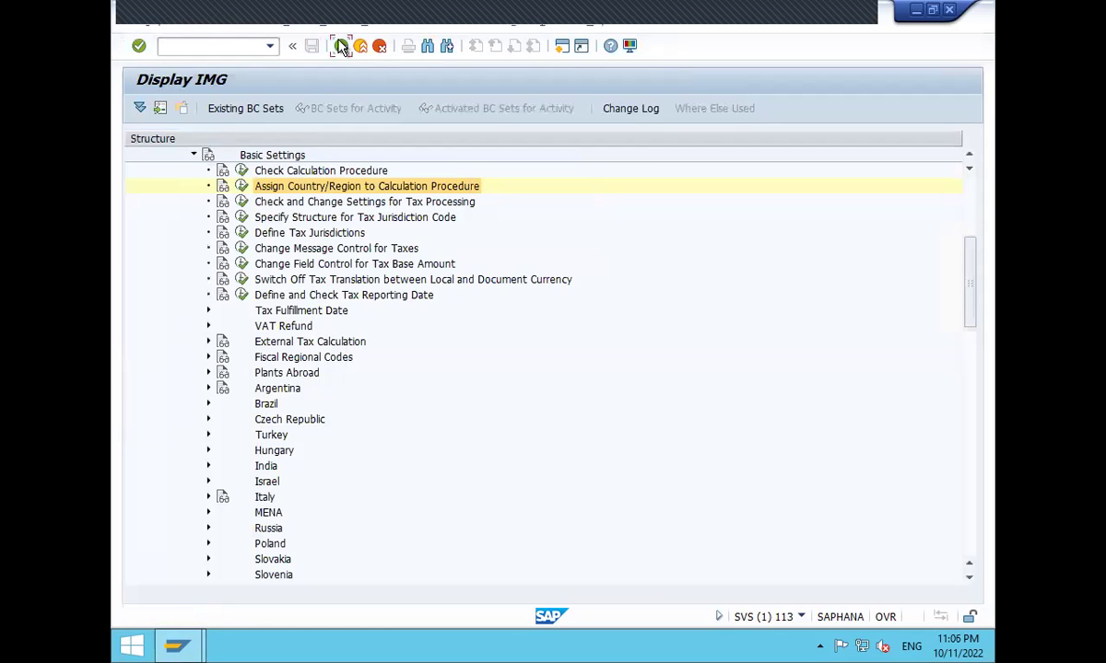
{"action": "left_click", "coordinate": [341, 46]}
- Start ME21N with the previous supplier, purchasing organisation HK02 and purchasing group 001
{"action": "left_click", "coordinate": [341, 46]}
{"action": "type", "text": "ME21N"}
{"action": "key", "text": "Return"}
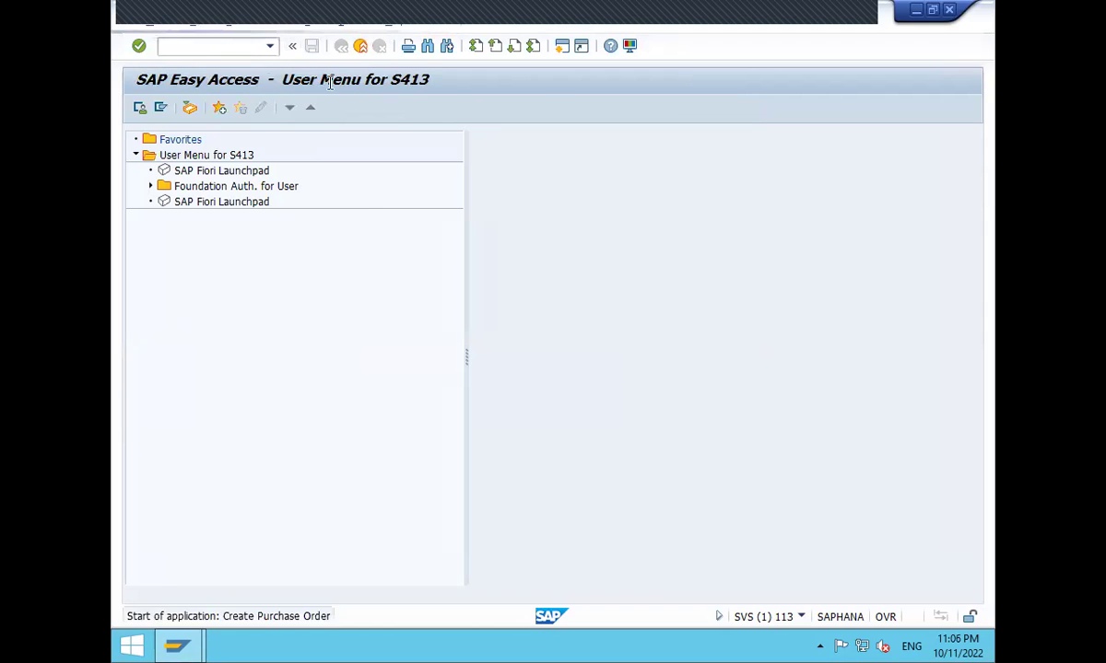
{"action": "left_click", "coordinate": [465, 138]}
{"action": "key", "text": "Down"}
{"action": "key", "text": "Return"}
{"action": "key", "text": "Return"}
{"action": "key", "text": "Down"}
{"action": "key", "text": "Return"}
{"action": "key", "text": "Return"}
{"action": "key", "text": "Down"}
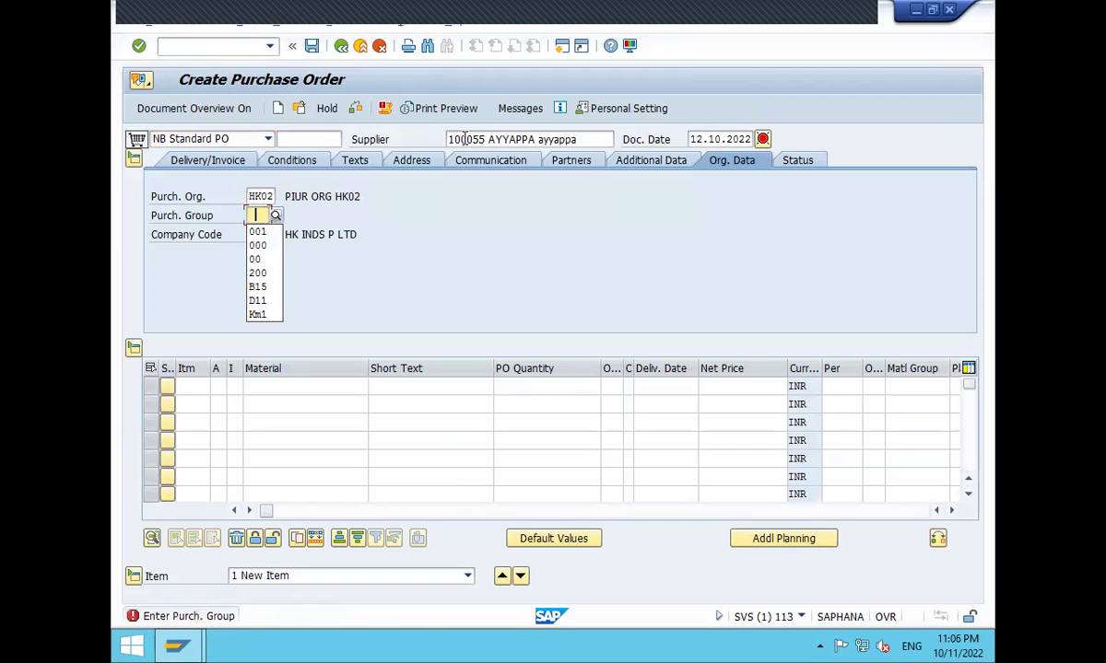
{"action": "key", "text": "Return"}
- Give item 10 material 74, quantity 10 and net price 110
{"action": "key", "text": "Return"}
{"action": "left_click", "coordinate": [283, 392]}
{"action": "key", "text": "Down"}
{"action": "key", "text": "Return"}
{"action": "key", "text": "Return"}
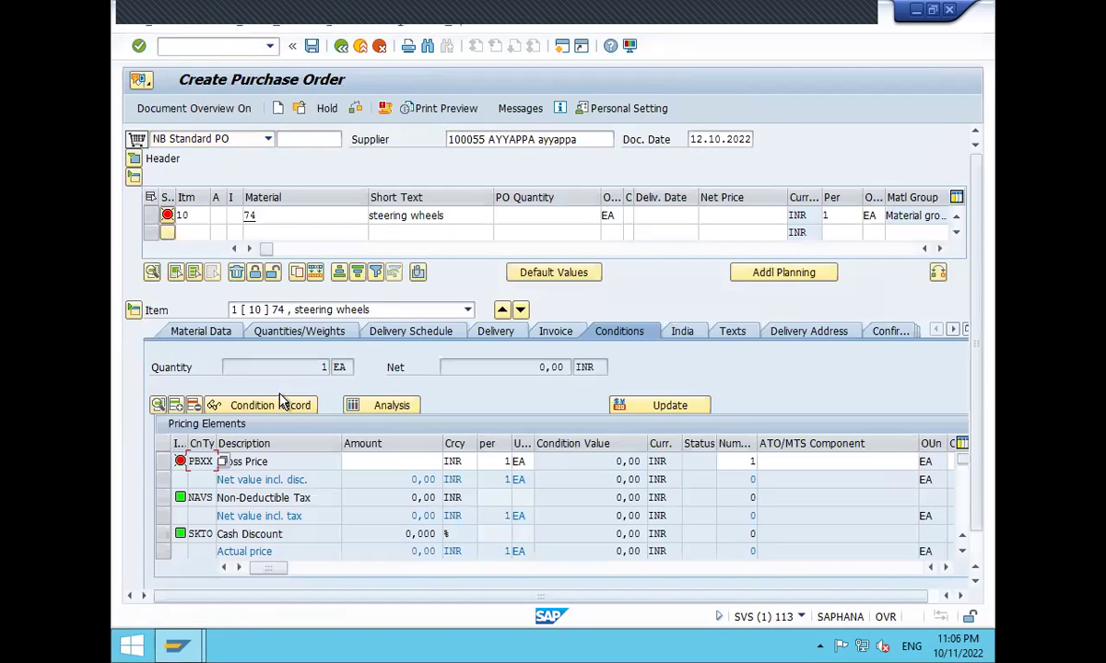
{"action": "left_click", "coordinate": [542, 216]}
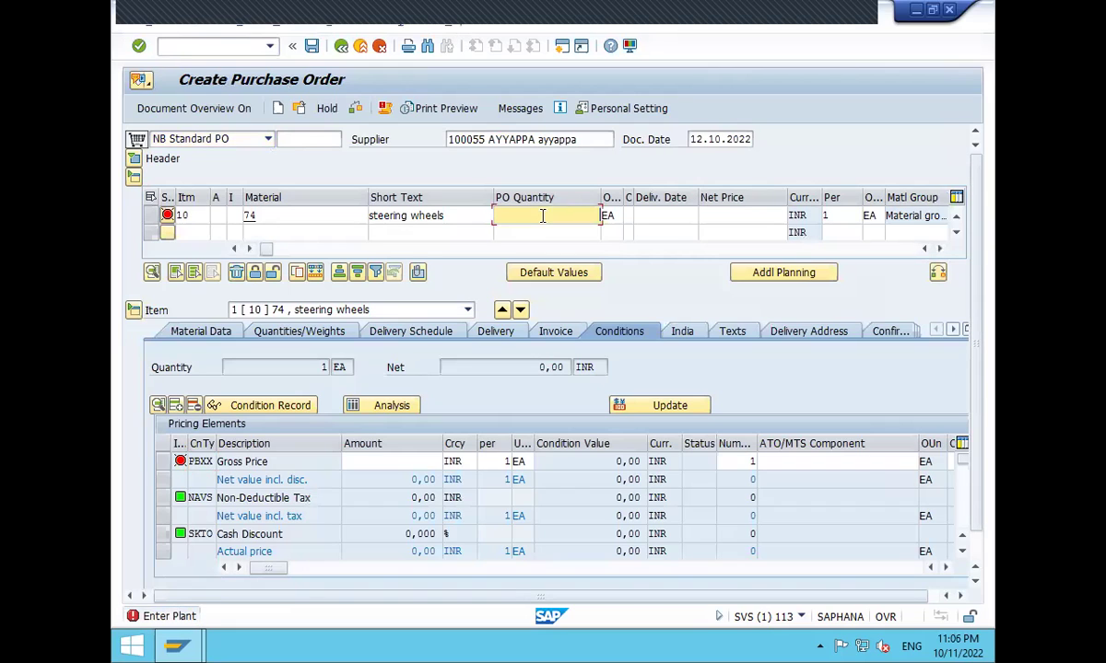
{"action": "type", "text": "10"}
{"action": "key", "text": "Return"}
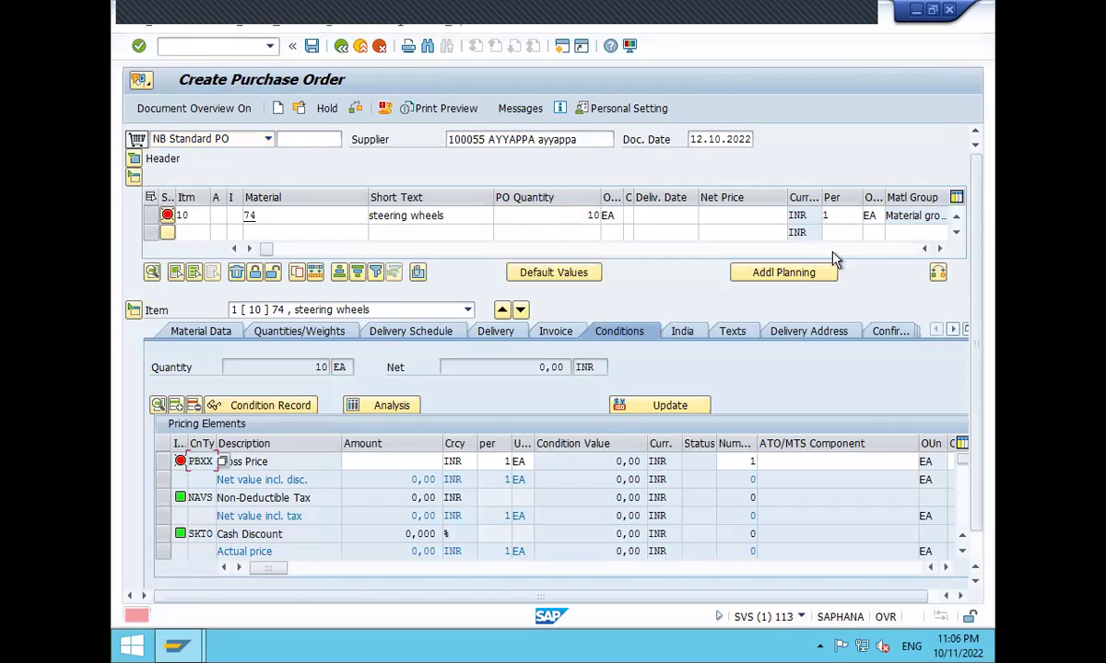
{"action": "left_click", "coordinate": [762, 215]}
{"action": "type", "text": "110"}
{"action": "key", "text": "Return"}
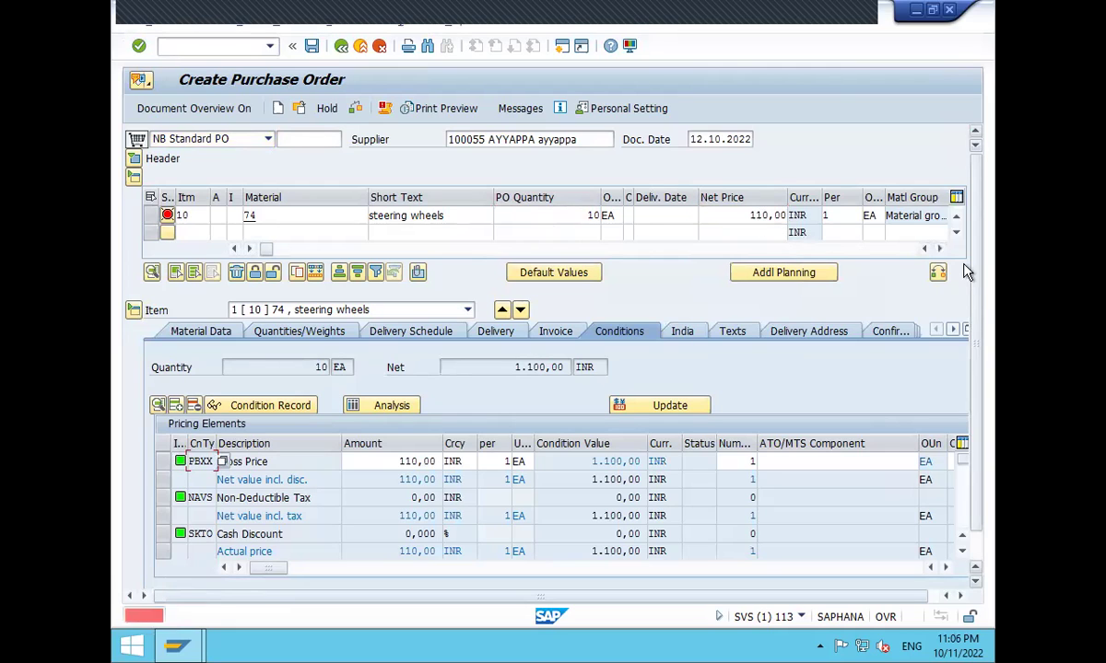
- Set the item's plant to HK02 and its HK02 storage location
{"action": "left_click", "coordinate": [940, 249]}
{"action": "left_click", "coordinate": [940, 249]}
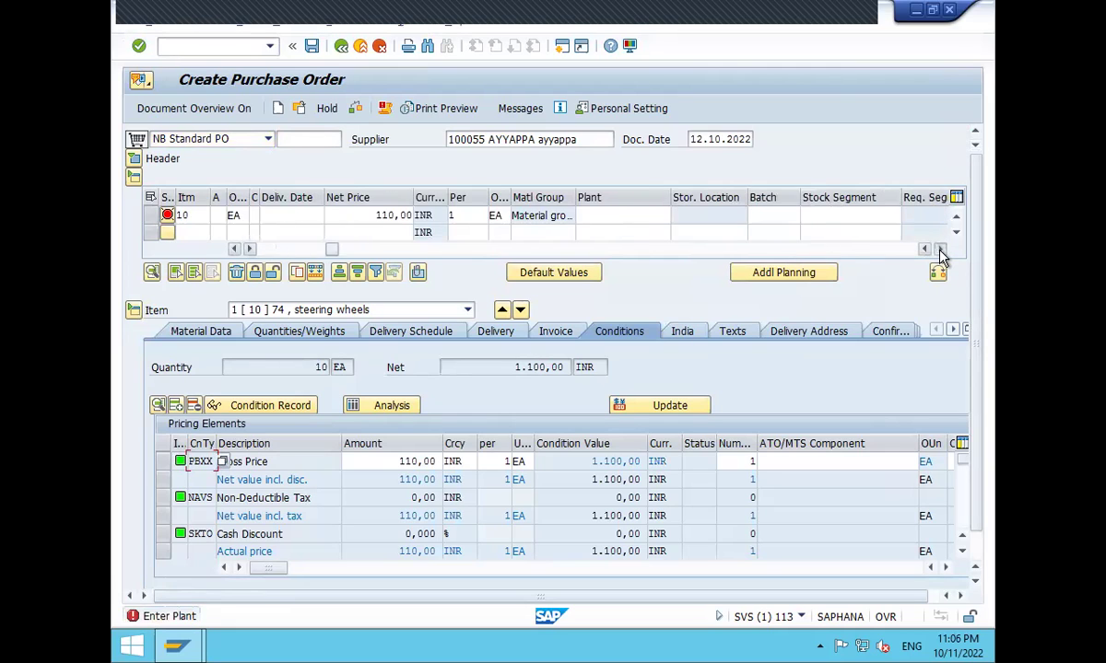
{"action": "left_click", "coordinate": [940, 249]}
{"action": "left_click", "coordinate": [634, 215]}
{"action": "left_click", "coordinate": [636, 226]}
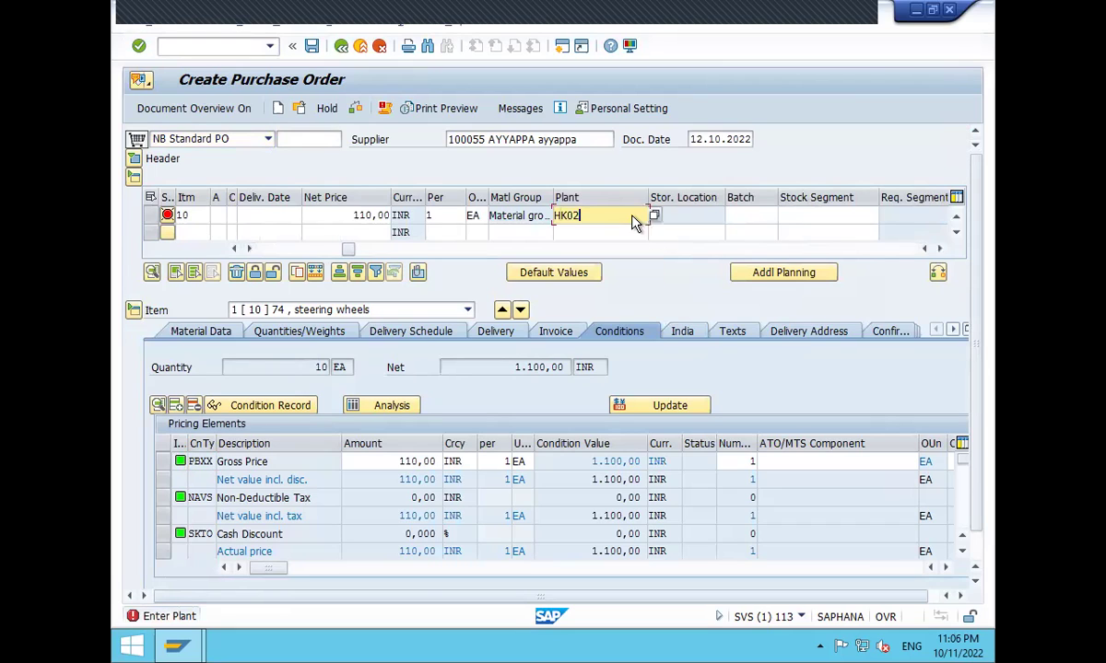
{"action": "key", "text": "Return"}
{"action": "left_click", "coordinate": [679, 216]}
{"action": "left_click", "coordinate": [662, 230]}
{"action": "key", "text": "Return"}
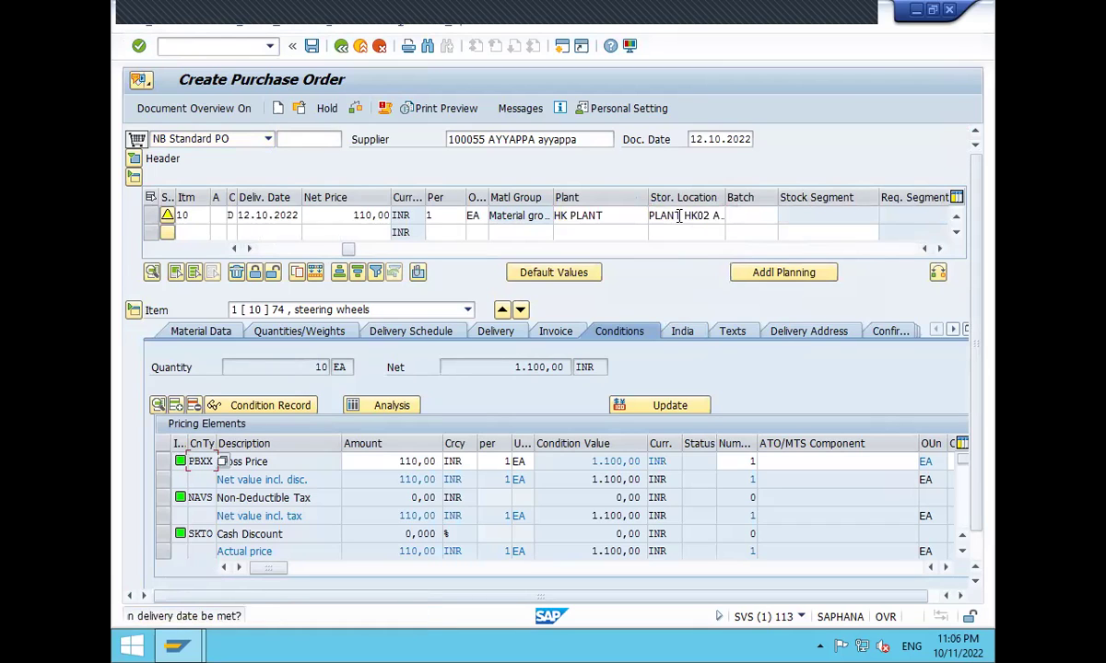
{"action": "left_click", "coordinate": [311, 46]}
{"action": "left_click", "coordinate": [358, 339]}
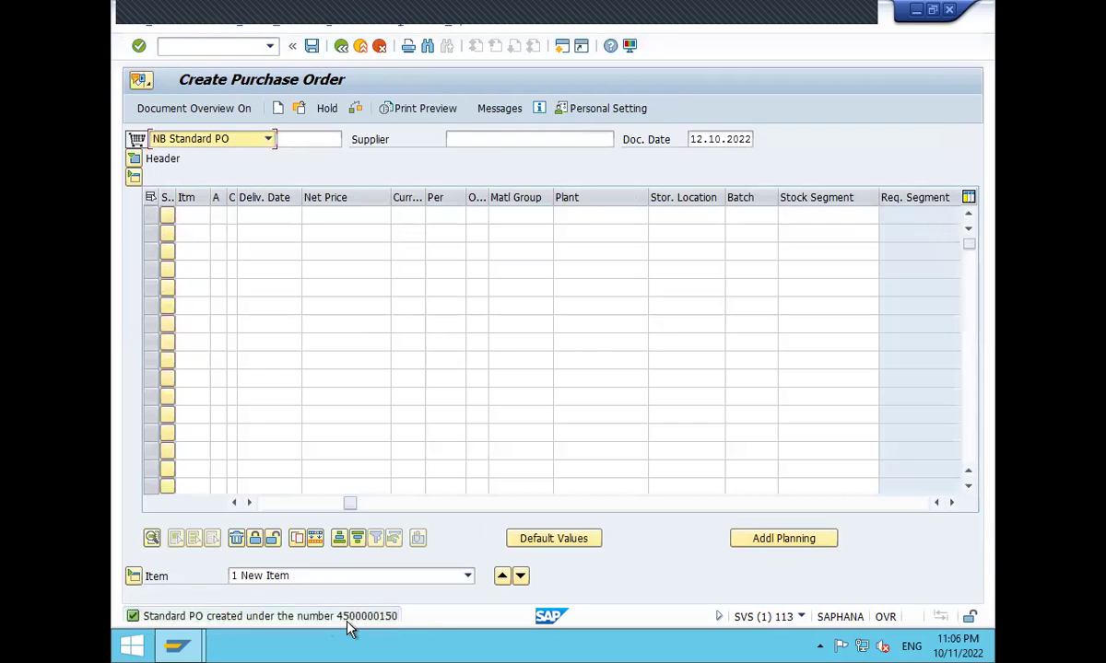
{"action": "double_click", "coordinate": [362, 625]}
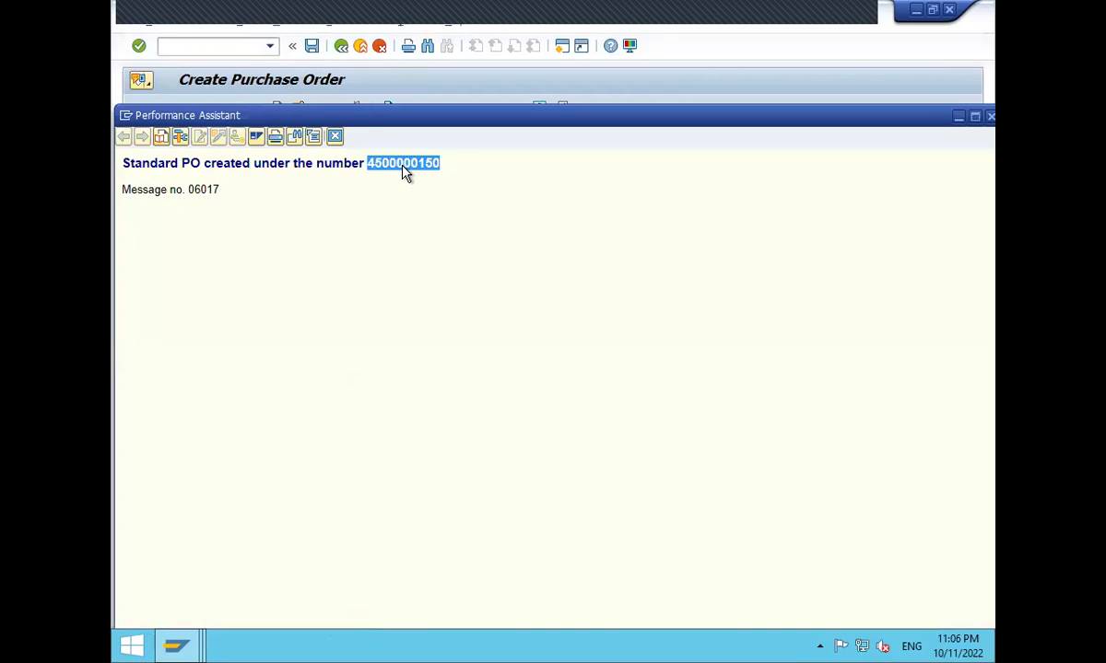
{"action": "left_click", "coordinate": [336, 137]}
{"action": "left_click", "coordinate": [195, 48]}
{"action": "type", "text": "/NMIGO"}
{"action": "key", "text": "Return"}
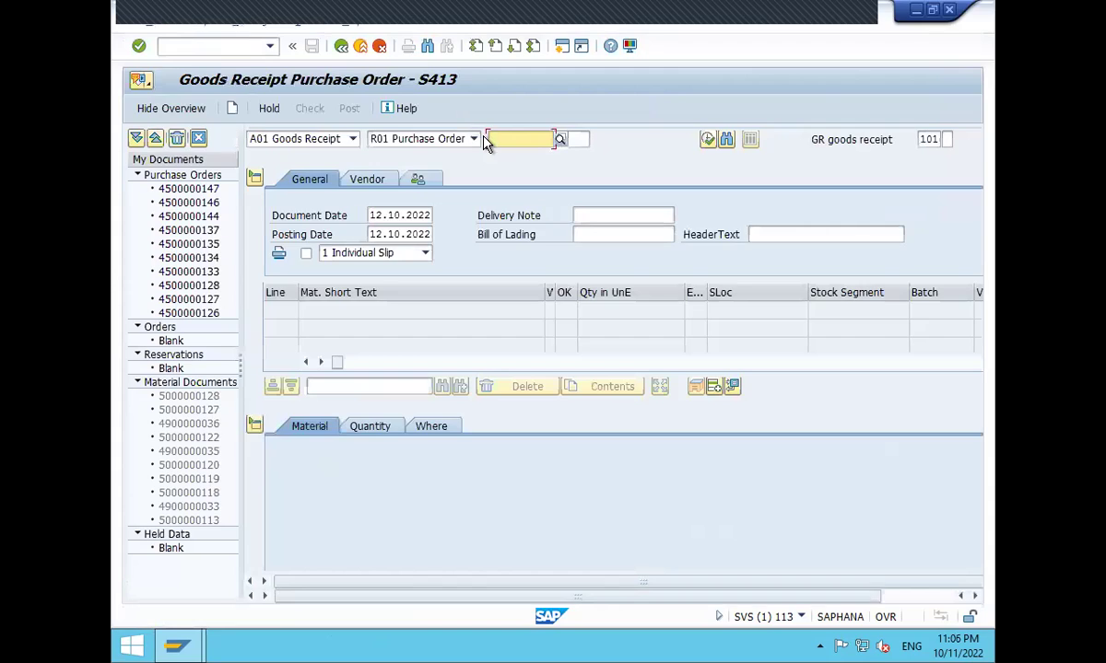
{"action": "type", "text": "4500000150"}
{"action": "key", "text": "Return"}
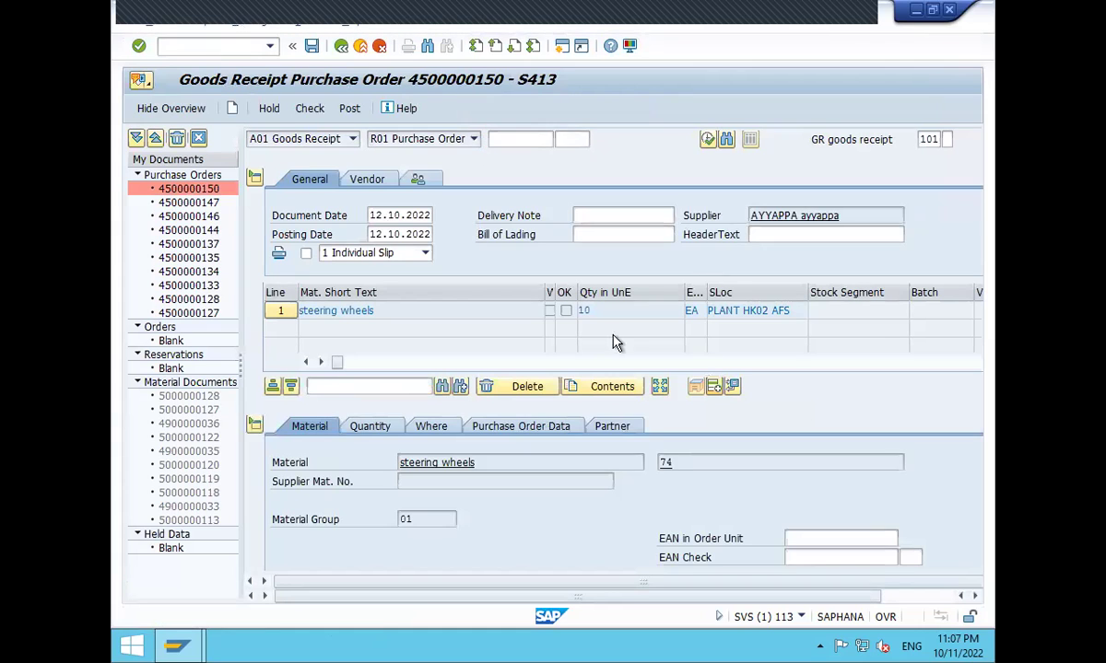
{"action": "left_click", "coordinate": [565, 311]}
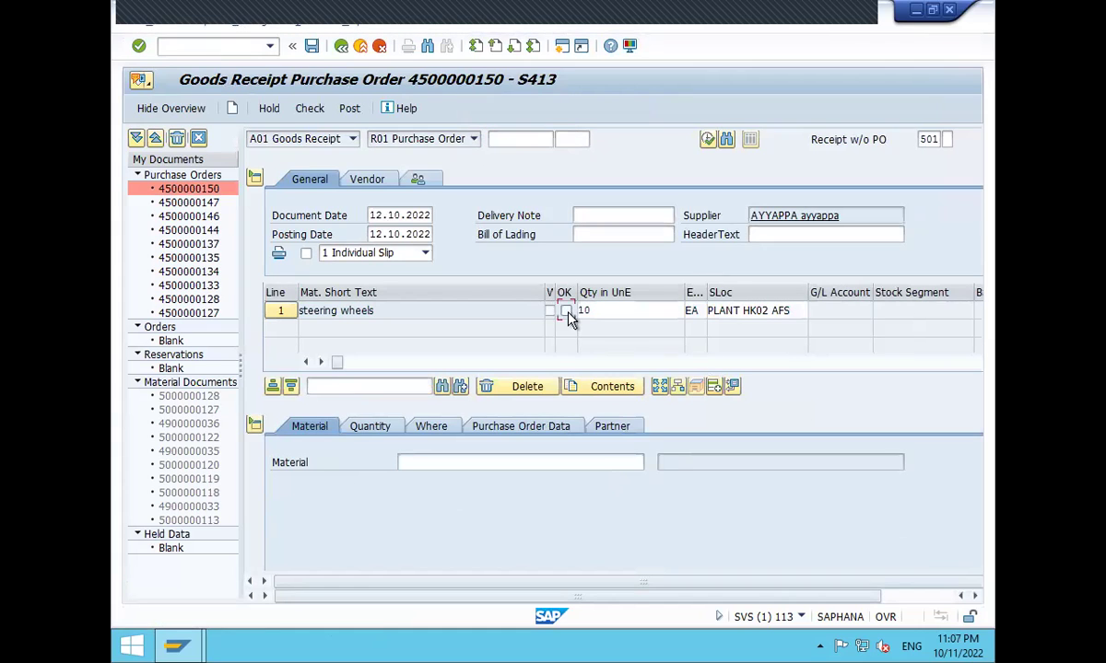
{"action": "left_click", "coordinate": [351, 116]}
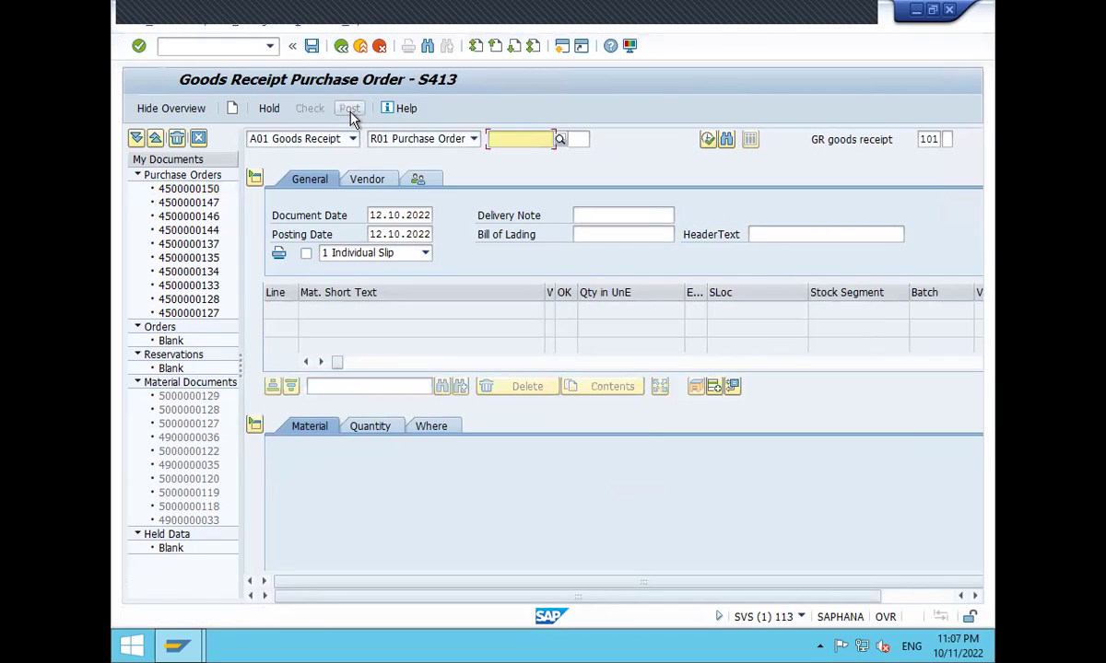
{"action": "left_click", "coordinate": [243, 46]}
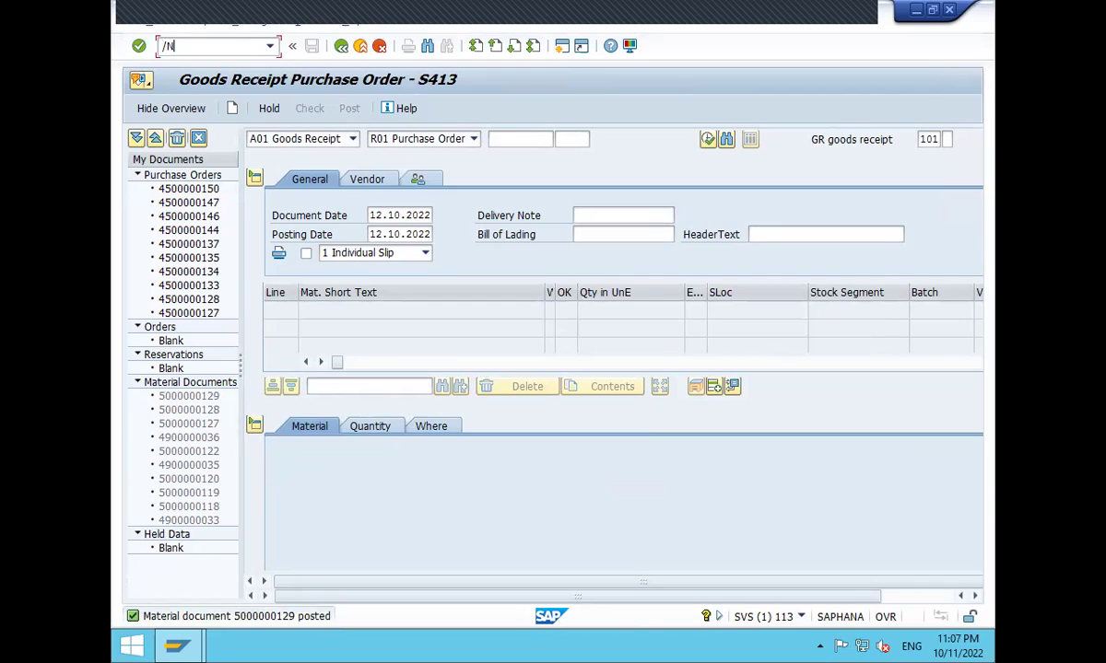
{"action": "key", "text": "Return"}
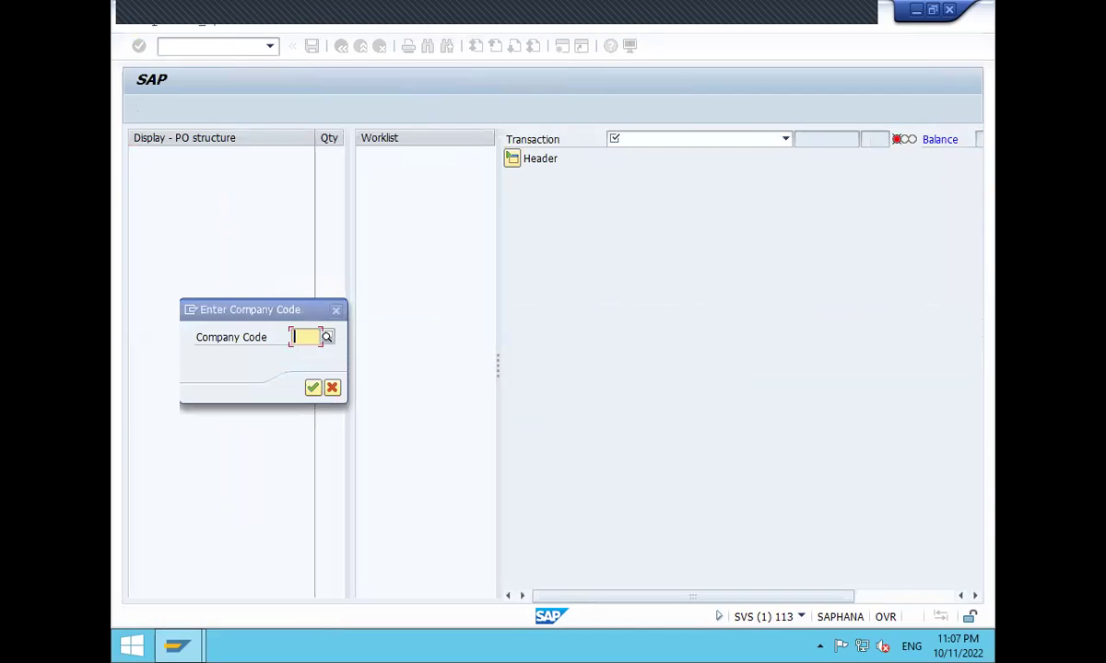
{"action": "type", "text": "HK02"}
{"action": "key", "text": "Down"}
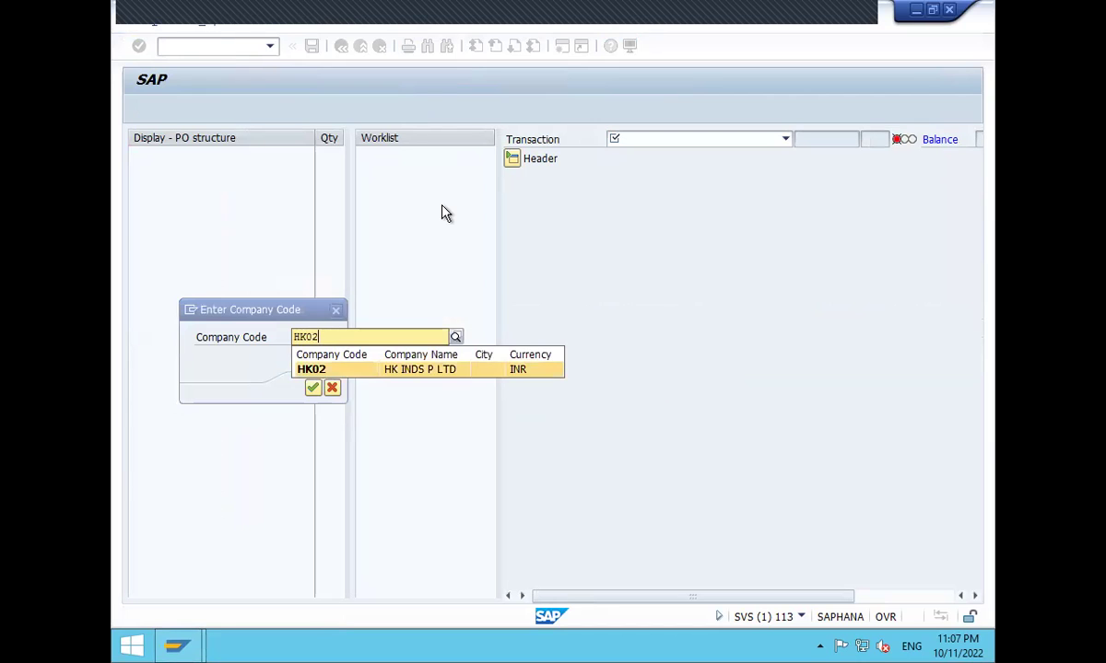
{"action": "key", "text": "Return"}
{"action": "key", "text": "Return"}
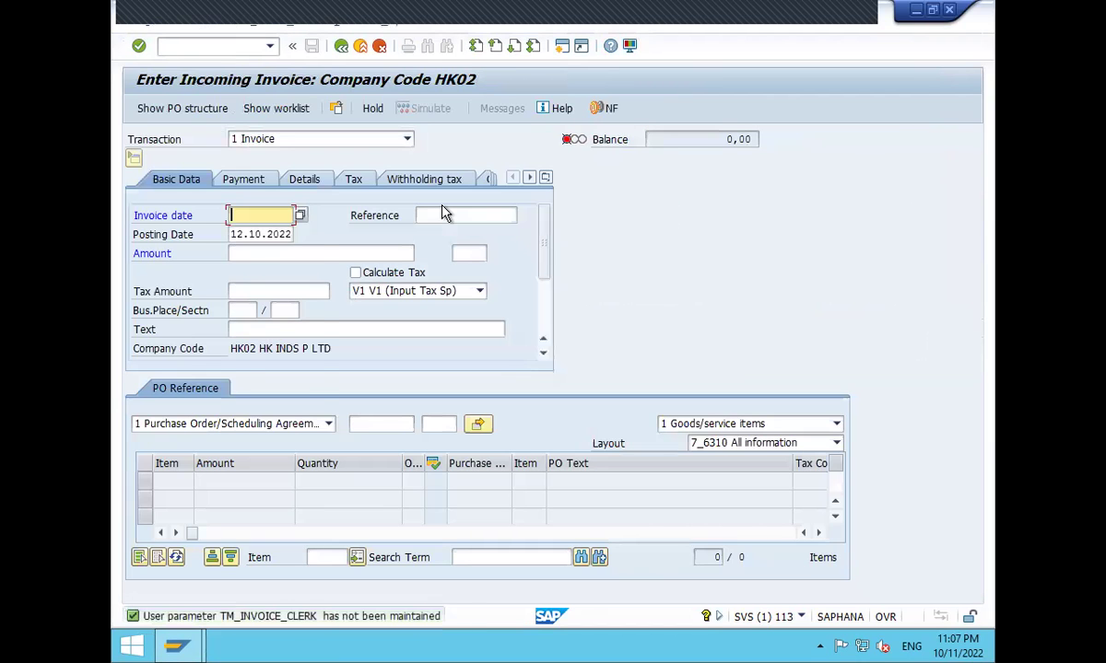
{"action": "key", "text": "BackSpace"}
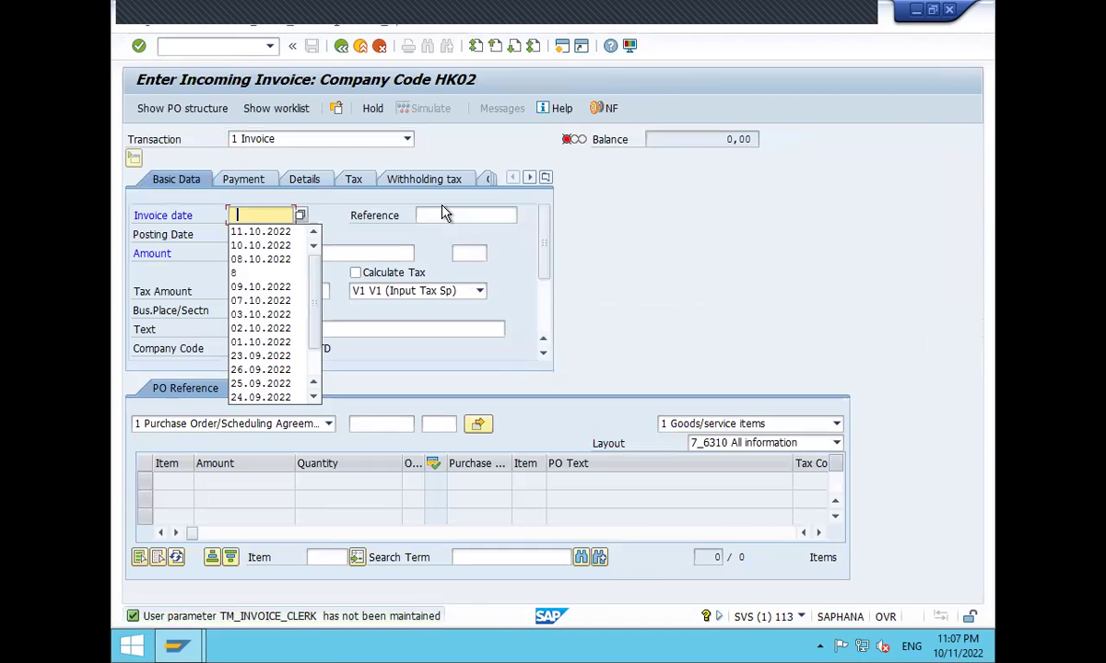
{"action": "left_click", "coordinate": [262, 231]}
{"action": "key", "text": "Return"}
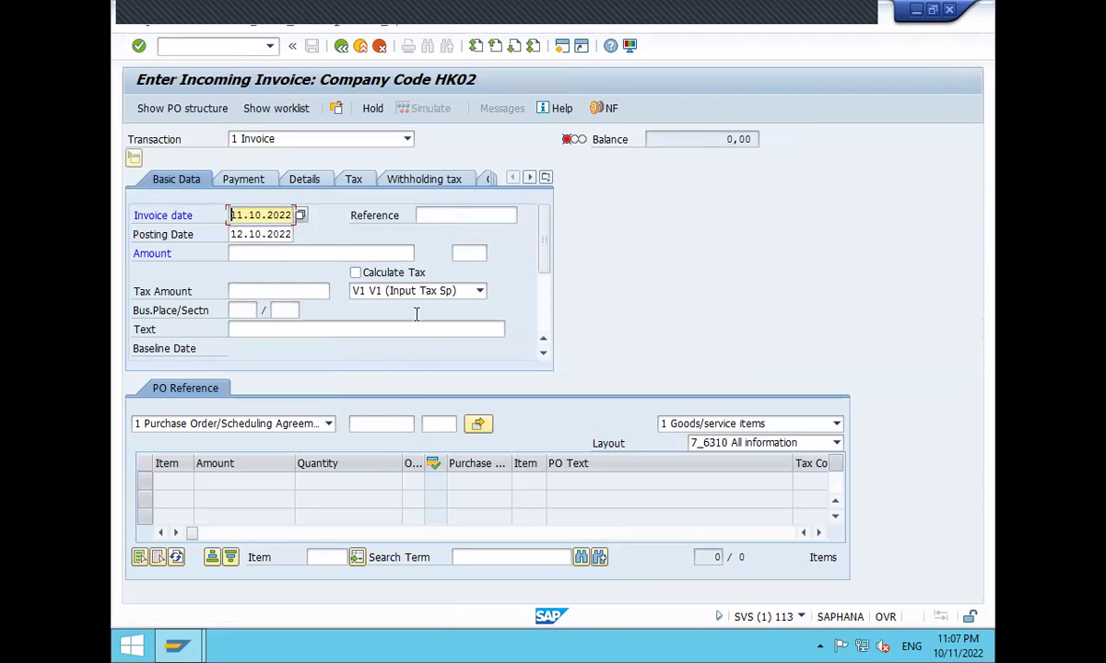
{"action": "left_click", "coordinate": [373, 426]}
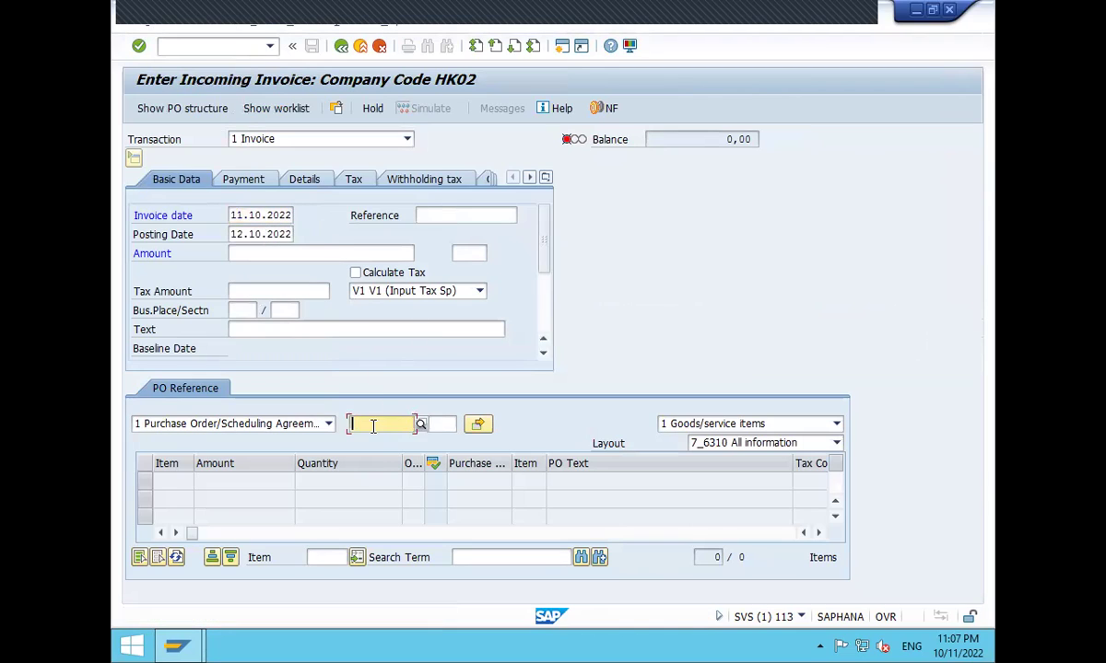
{"action": "key", "text": "ctrl+v"}
{"action": "key", "text": "Return"}
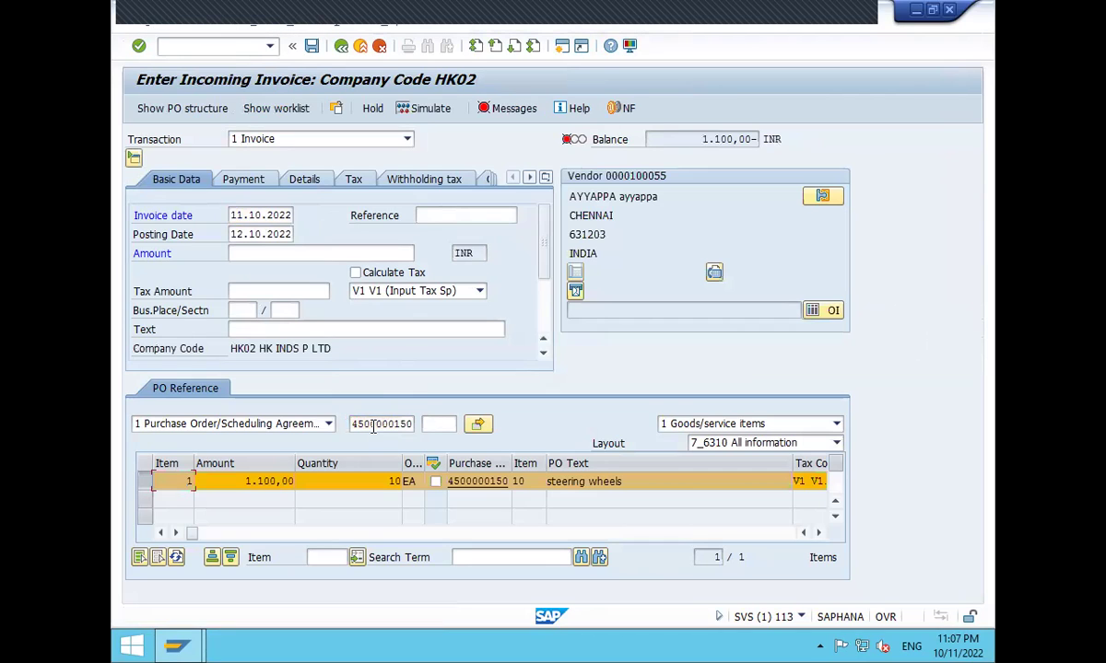
- Turn on Calculate Tax, set baseline date 13.10.2022 and invoice amount 1155
{"action": "left_click", "coordinate": [356, 274]}
{"action": "key", "text": "Return"}
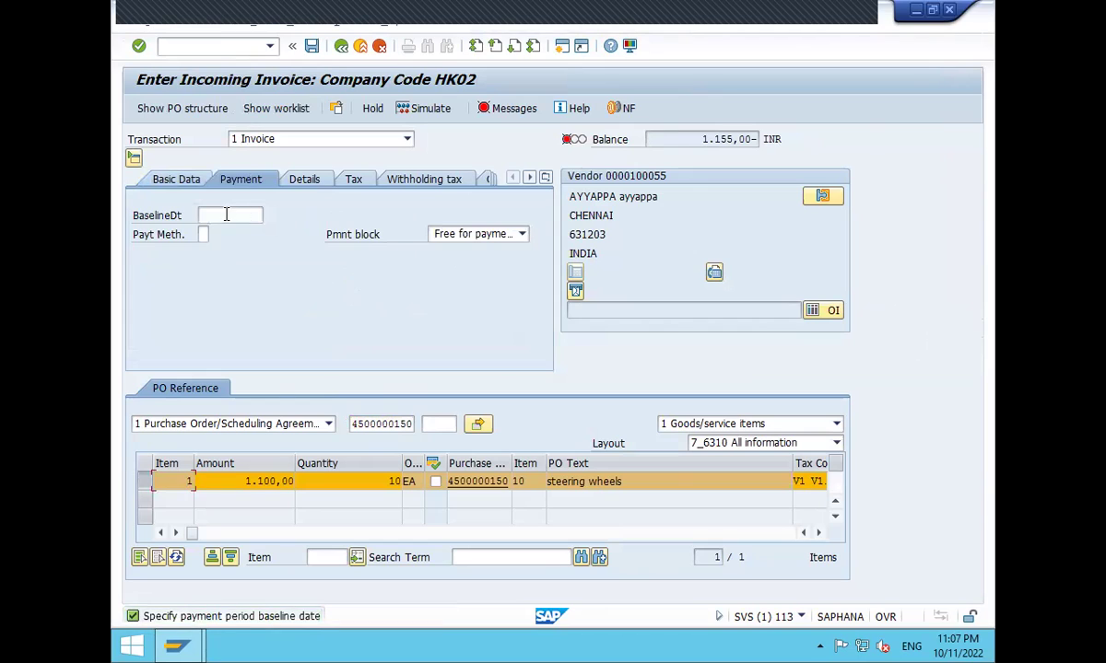
{"action": "left_click", "coordinate": [226, 213]}
{"action": "left_click", "coordinate": [230, 231]}
{"action": "key", "text": "Return"}
{"action": "left_click", "coordinate": [171, 180]}
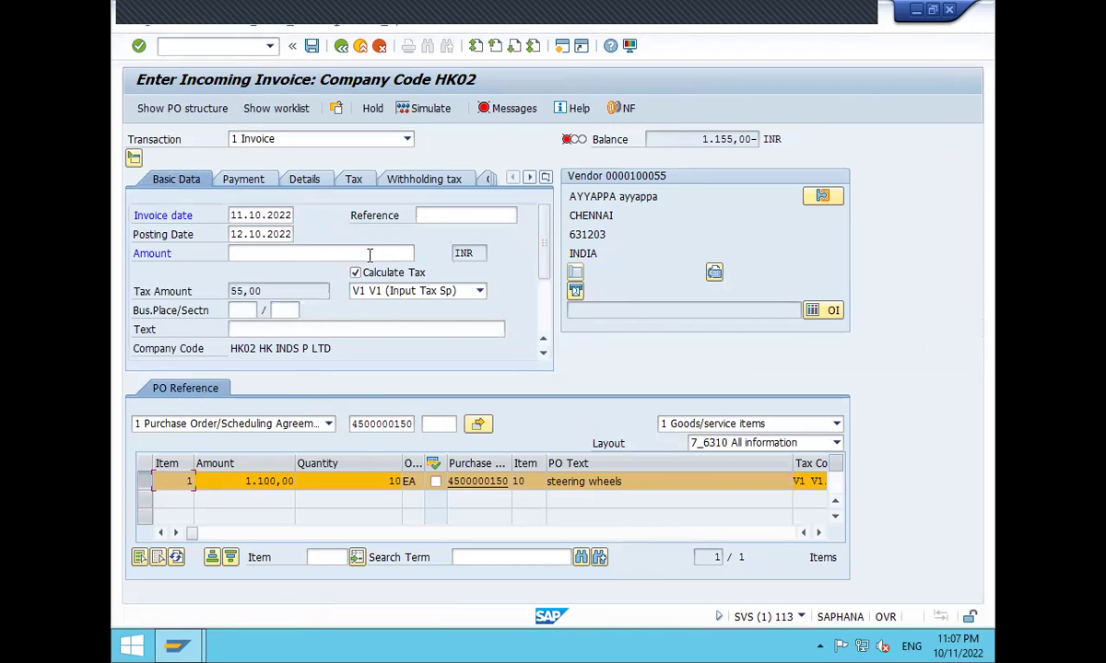
{"action": "left_click", "coordinate": [369, 256]}
{"action": "type", "text": "1155"}
{"action": "key", "text": "Return"}
- Set business place HK02, section SSS1 and place of supply 22
{"action": "scroll", "coordinate": [509, 318], "scroll_direction": "down", "scroll_amount": 3}
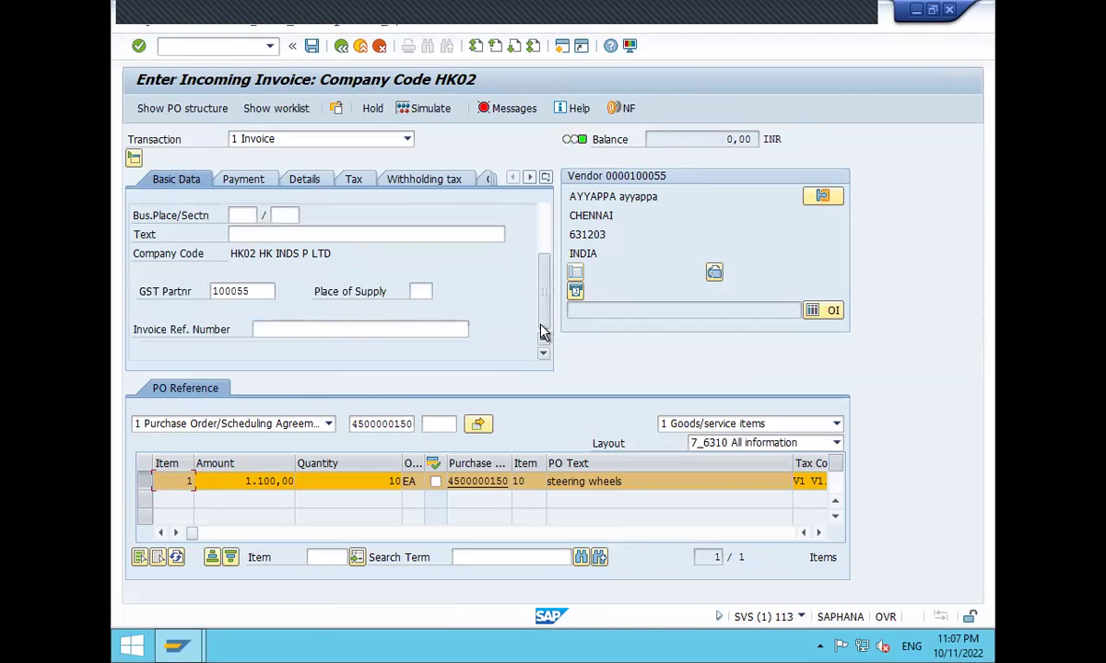
{"action": "left_click", "coordinate": [240, 215]}
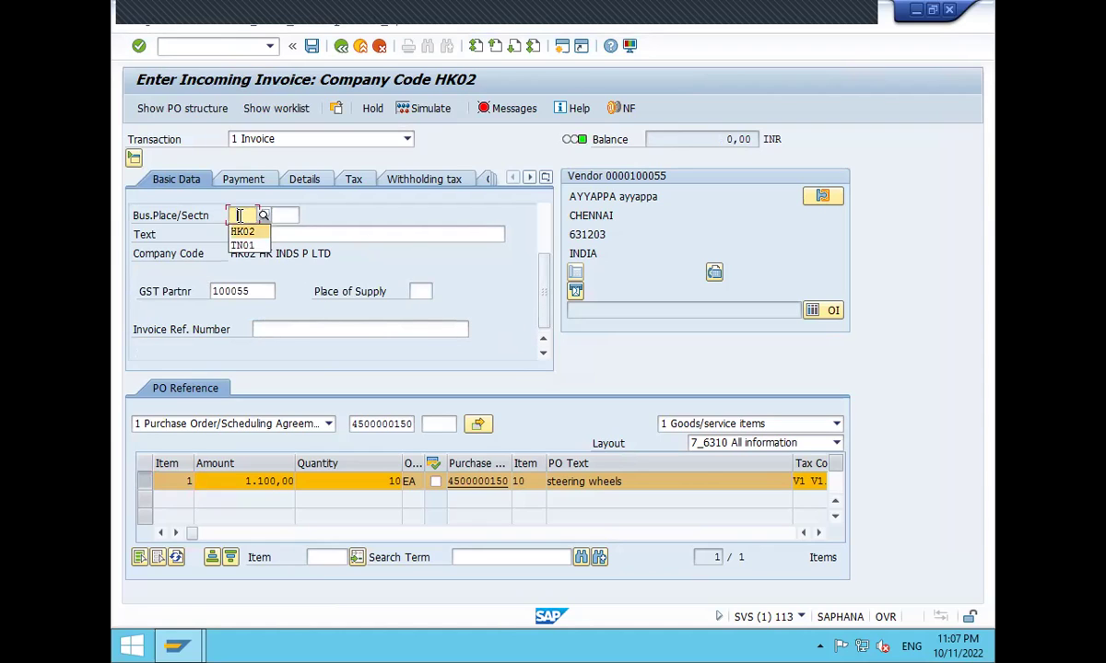
{"action": "key", "text": "Down"}
{"action": "key", "text": "Tab"}
{"action": "key", "text": "Down"}
{"action": "key", "text": "Return"}
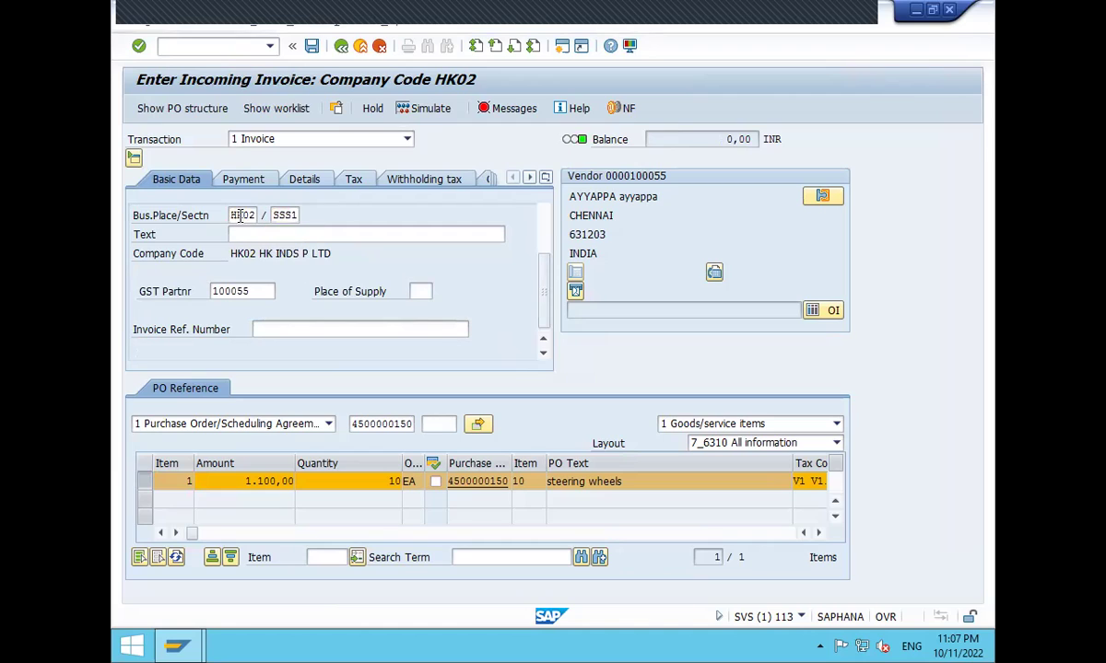
{"action": "left_click", "coordinate": [416, 294]}
{"action": "type", "text": "22"}
- Post the incoming invoice and enter CLOSED as the incident's status
{"action": "left_click", "coordinate": [314, 50]}
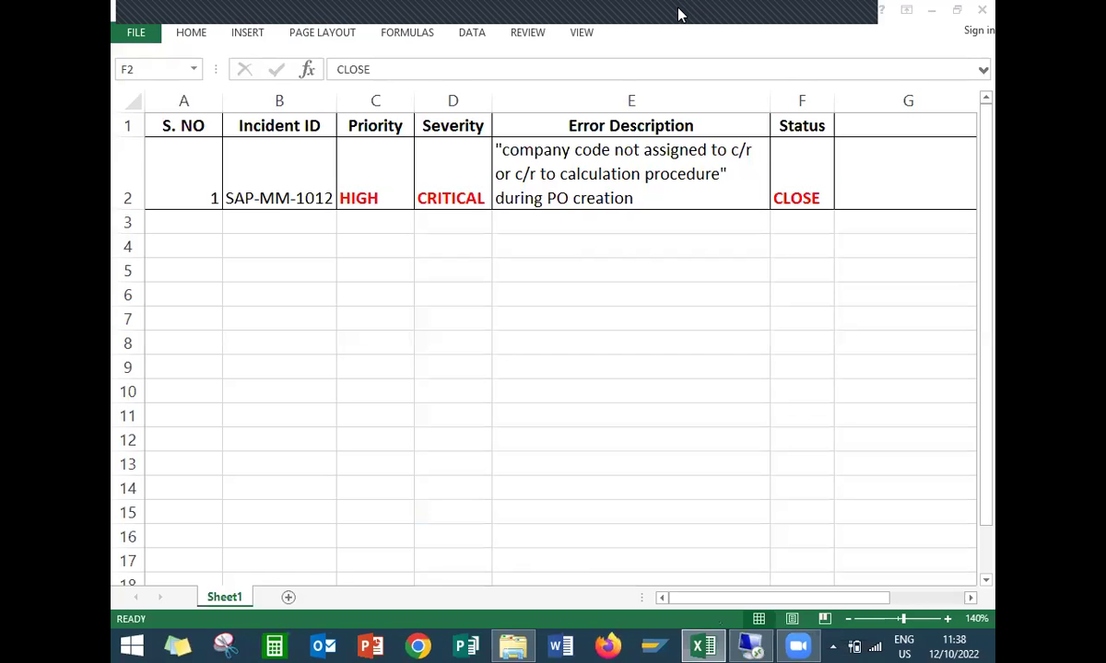
{"action": "type", "text": "CLOSED"}
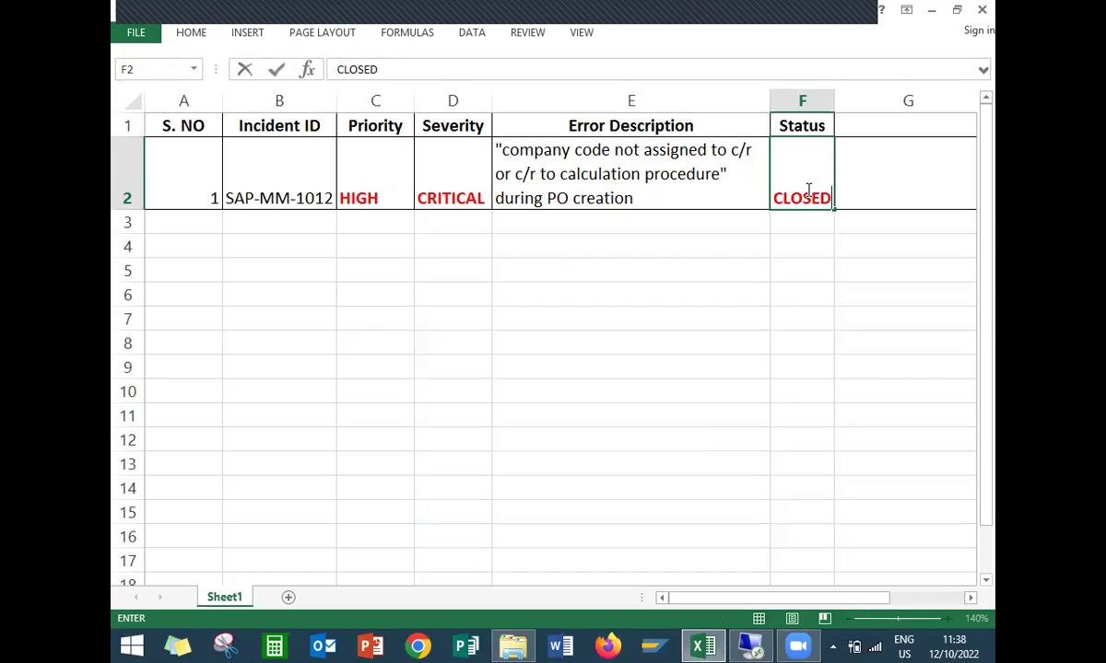
{"action": "key", "text": "Return"}
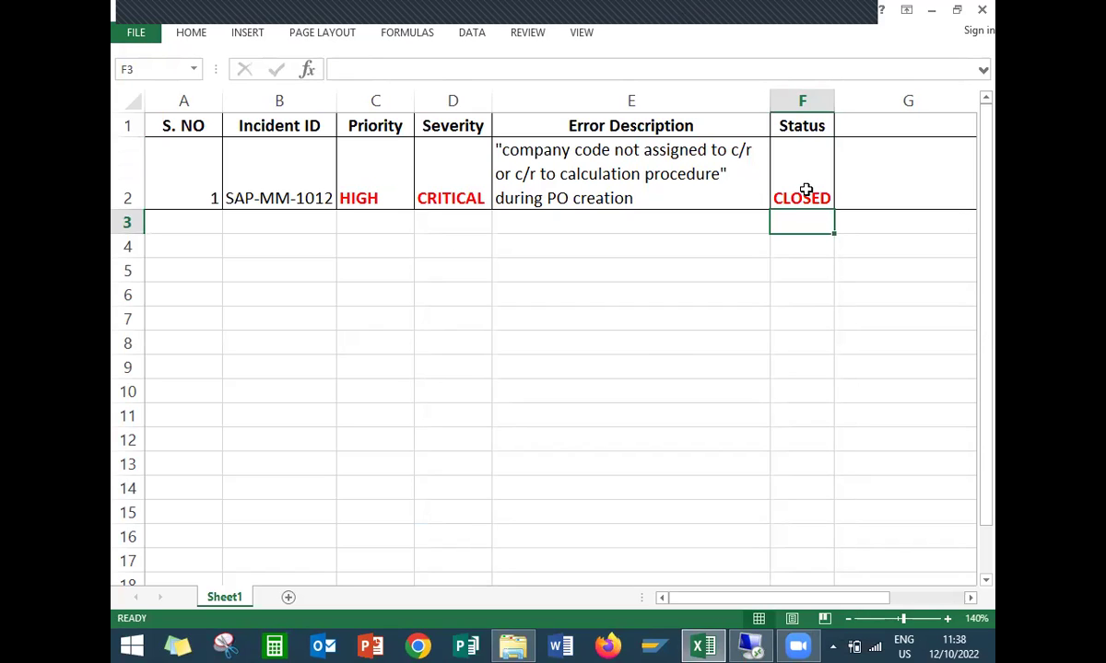
- Change cell F2 to OPEN, then set it back to CLOSED
{"action": "left_click", "coordinate": [805, 190]}
{"action": "type", "text": "OPEN"}
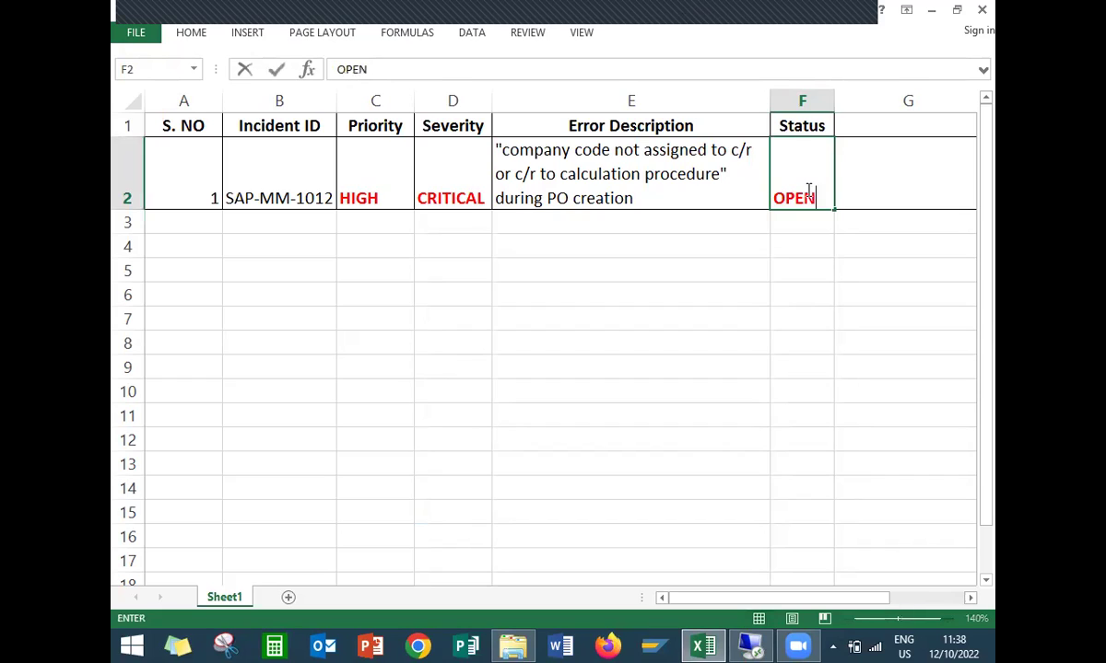
{"action": "key", "text": "Return"}
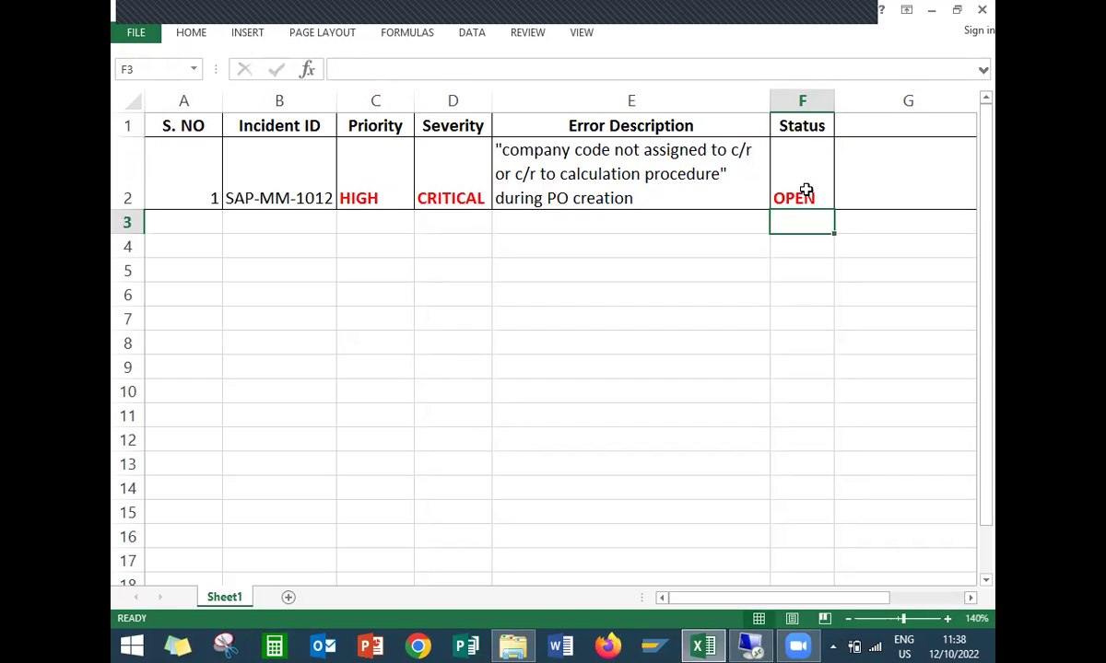
{"action": "left_click", "coordinate": [805, 190]}
{"action": "type", "text": "CLOSED"}
{"action": "key", "text": "Return"}
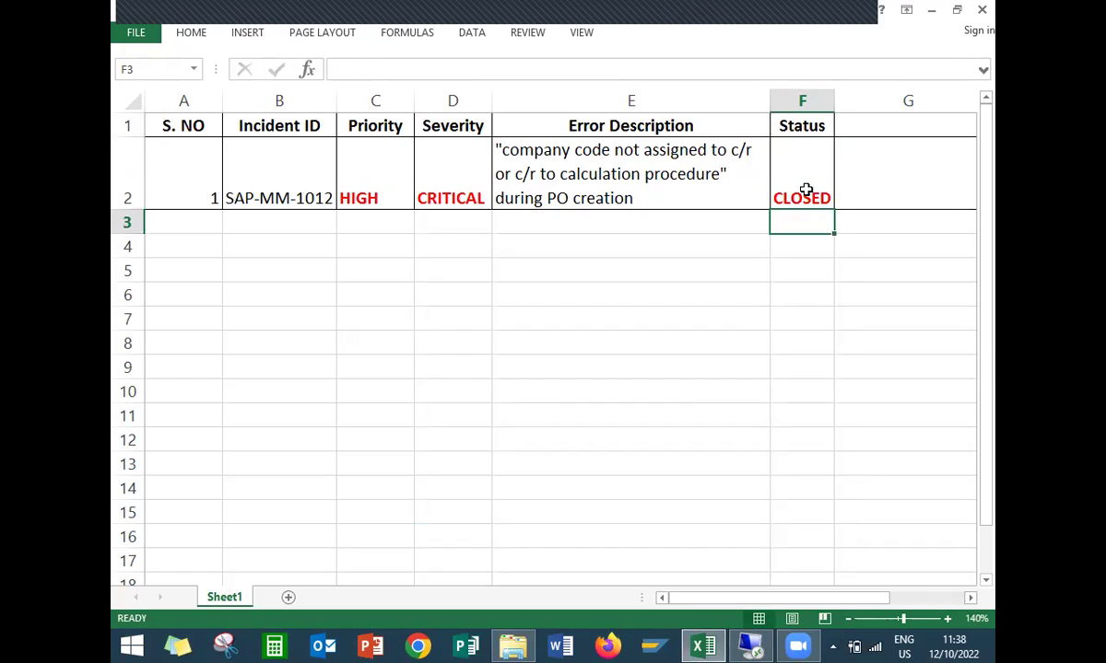